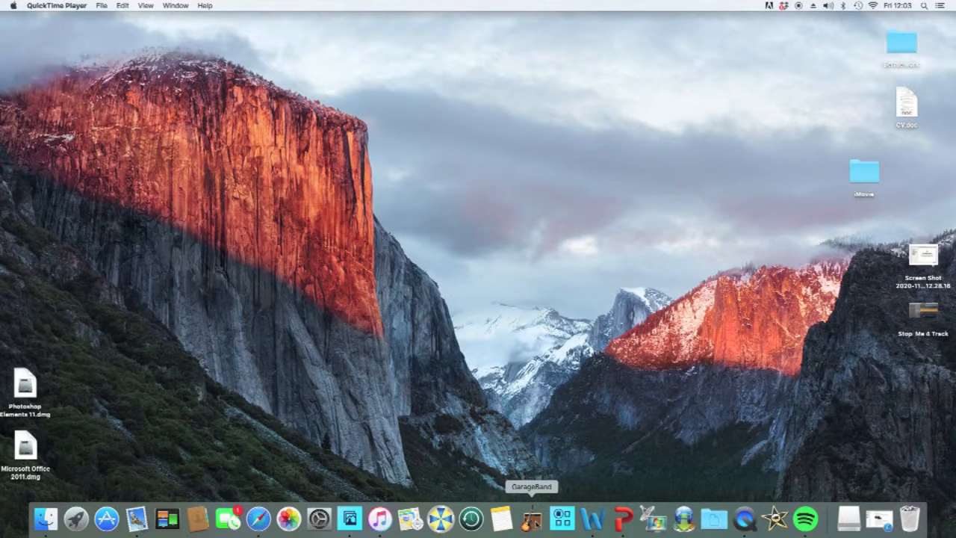
Switch to GarageBand and create a new empty project with a Drummer track.
left_click(531, 517)
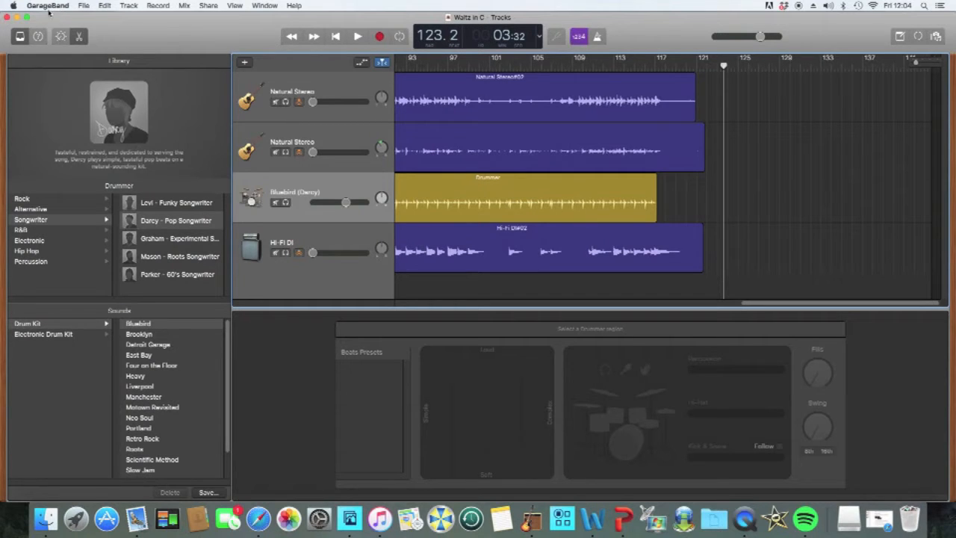
left_click(87, 8)
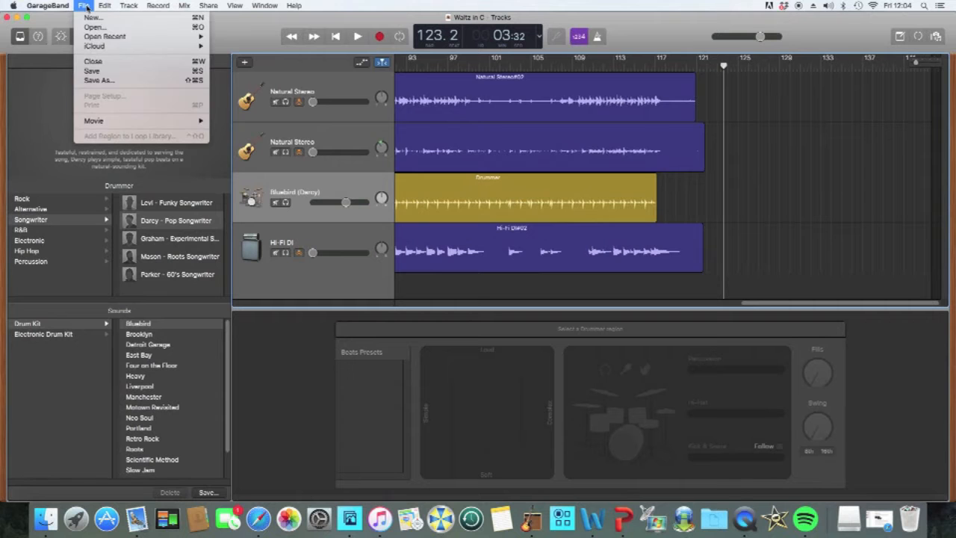
left_click(89, 17)
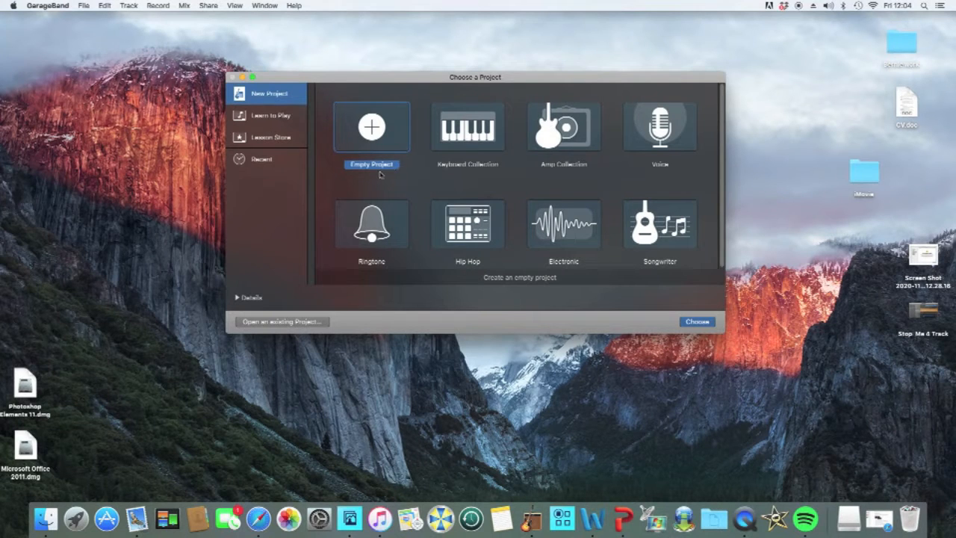
left_click(697, 322)
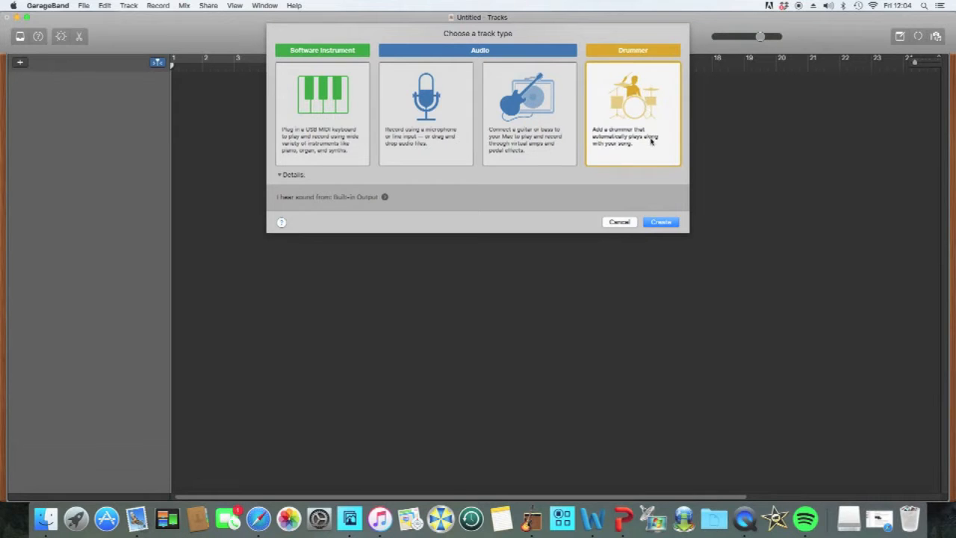
left_click(661, 223)
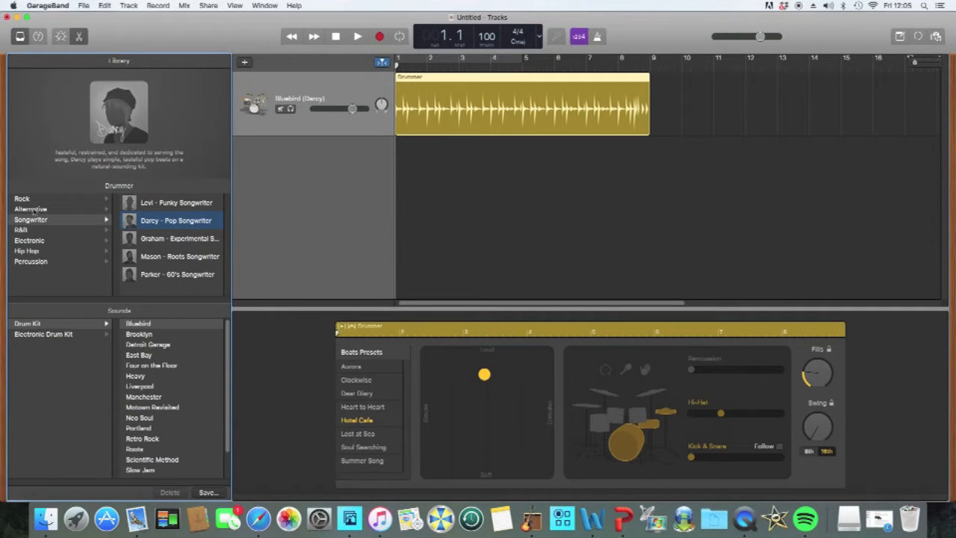
Browse the Hip Hop and Percussion drummers, and return to Darcy - Pop Songwriter in the Songwriter category.
left_click(34, 251)
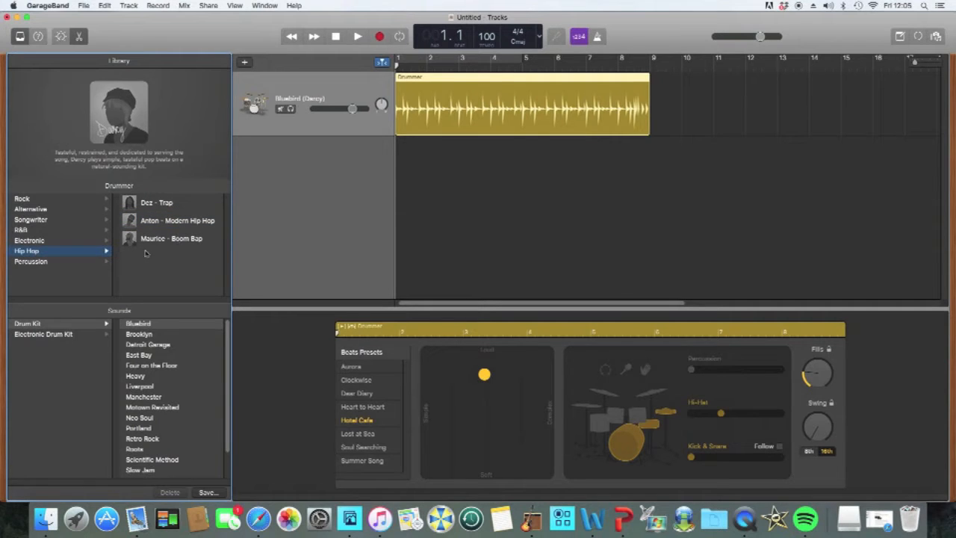
left_click(45, 265)
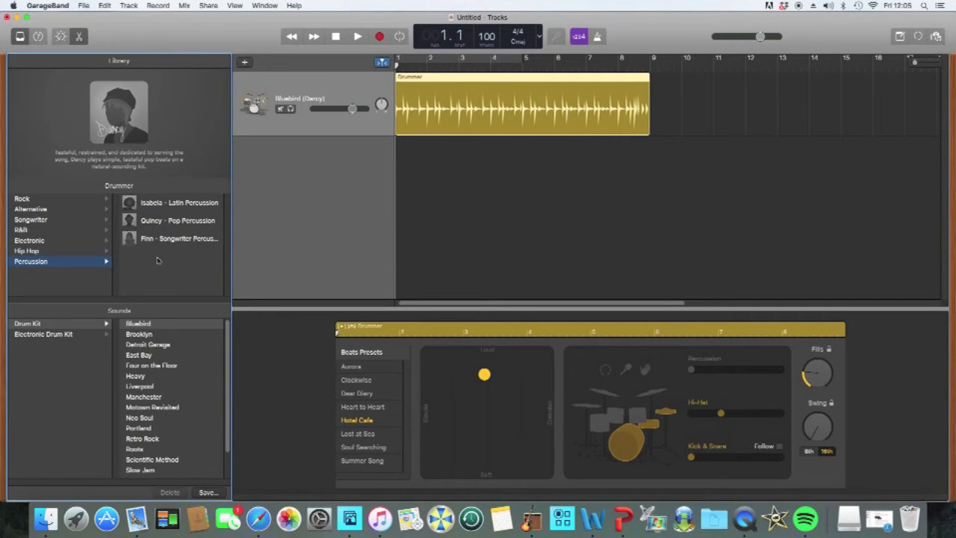
left_click(54, 222)
left_click(164, 222)
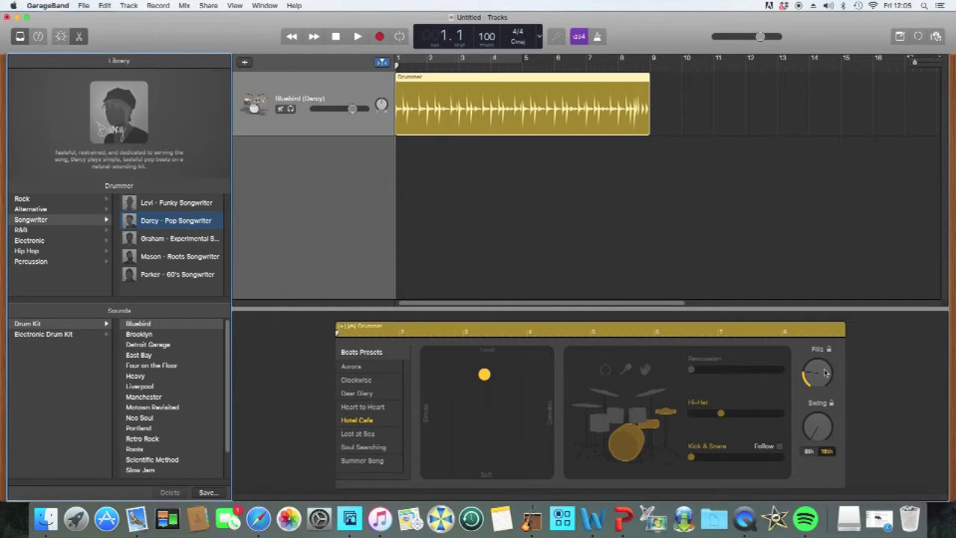
Turn the drummer's fills down to minimum and extend the Drummer region past bar 84.
left_click_drag(809, 372, 825, 395)
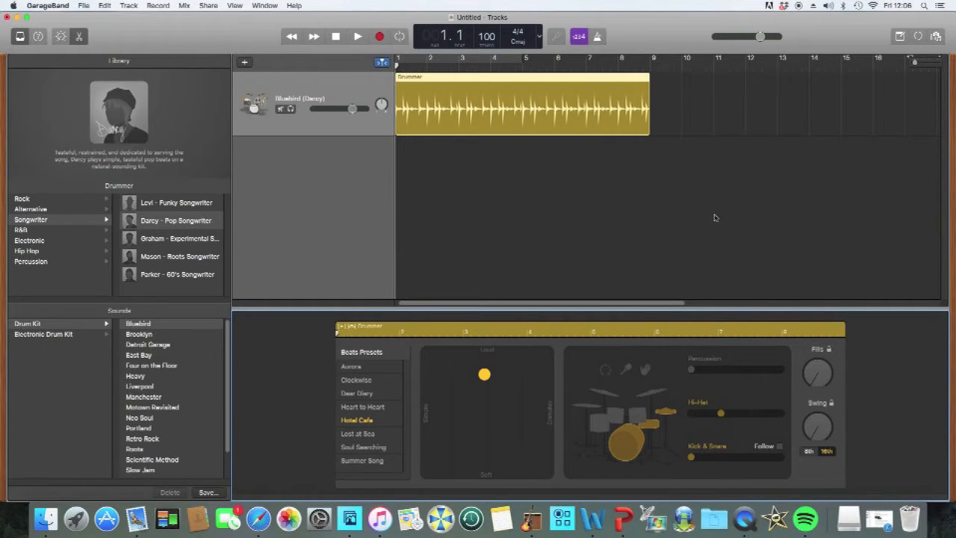
mouse_move(655, 110)
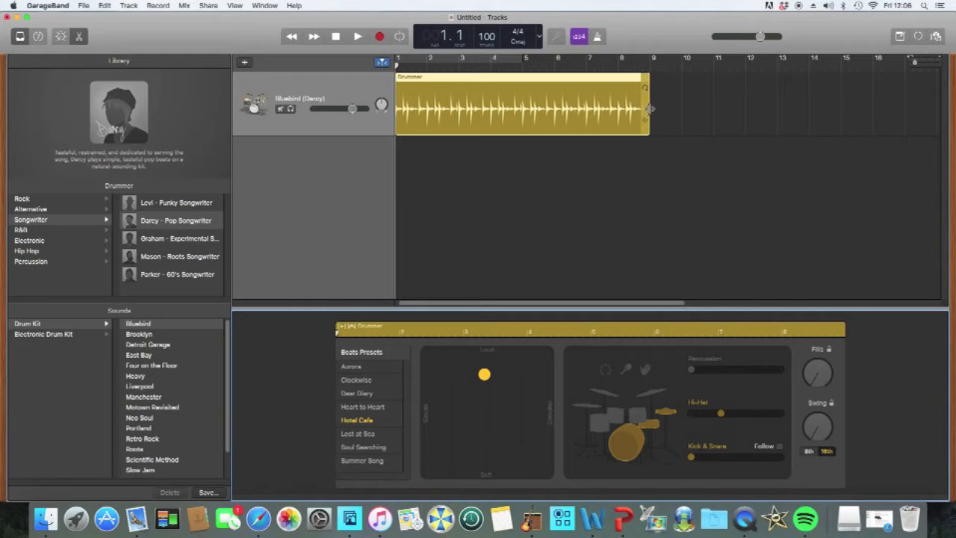
left_click_drag(650, 109, 949, 118)
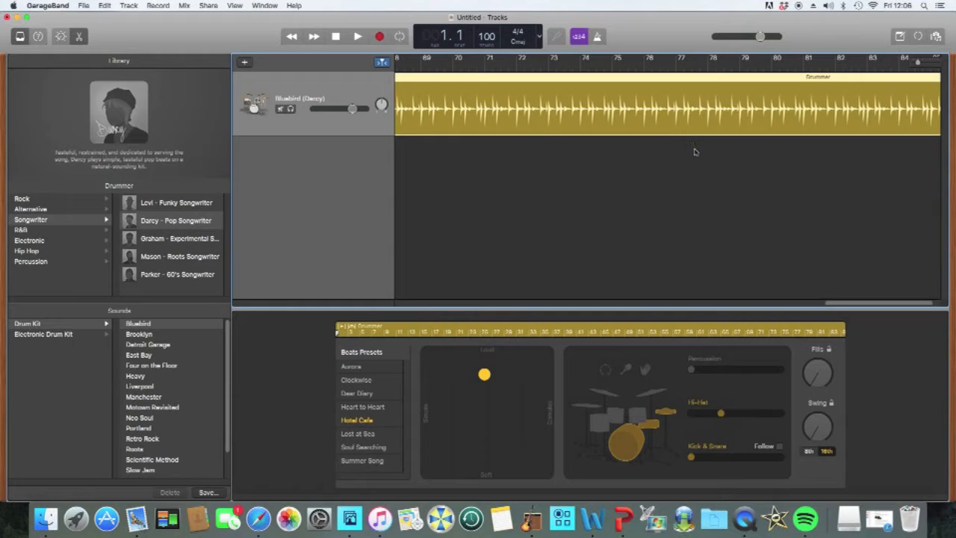
Play the opening bars of the drum region, stop, and switch the count-in off and the metronome on.
left_click(356, 37)
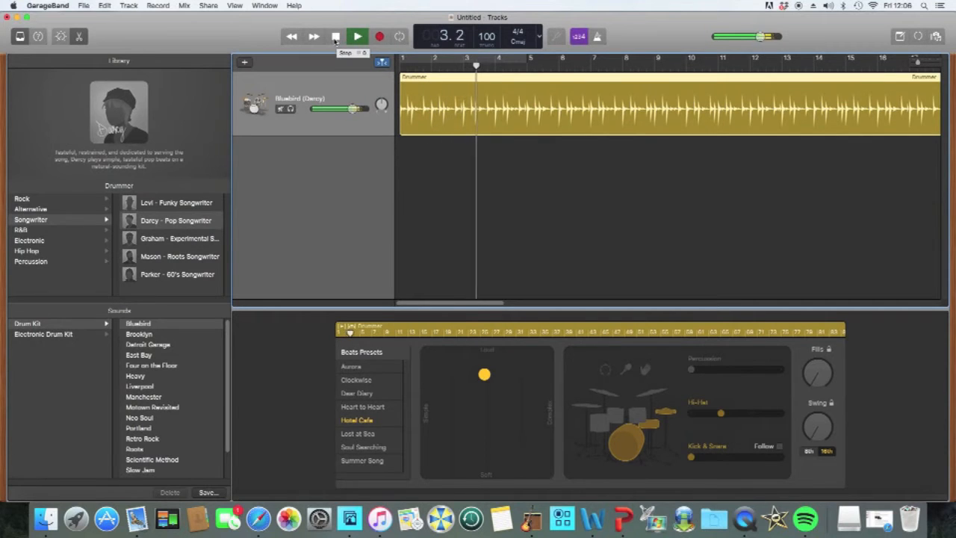
left_click(335, 37)
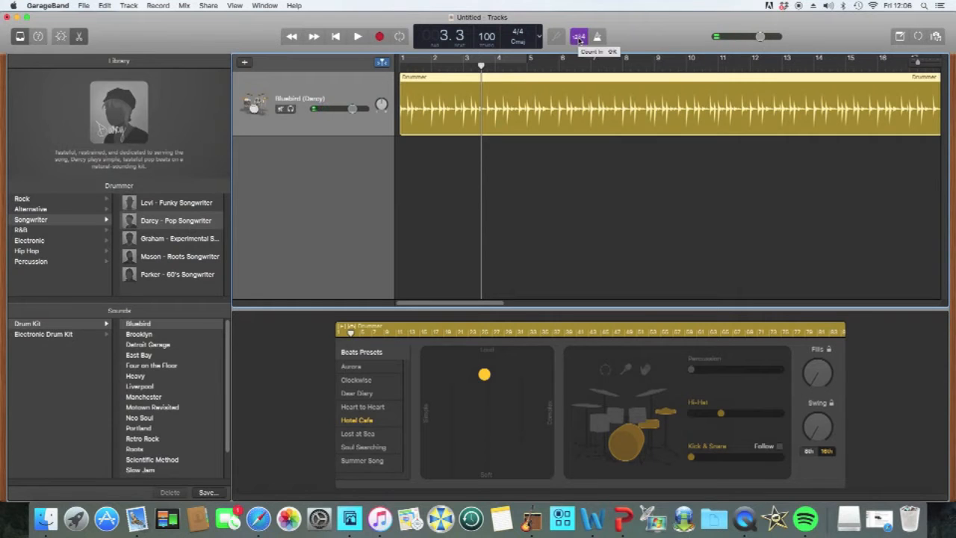
left_click(579, 37)
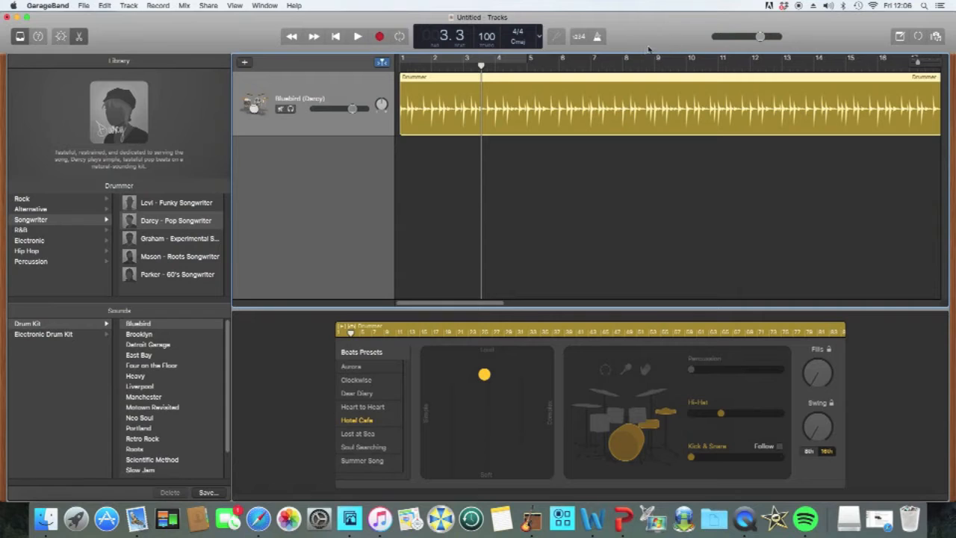
left_click(598, 36)
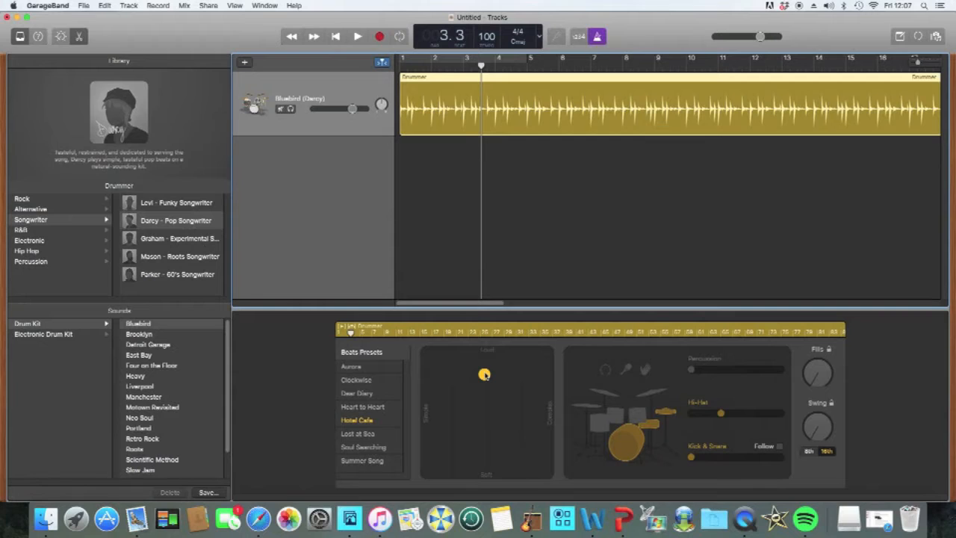
Set the drum pattern to the softest and simplest setting and play it from the start.
left_click_drag(484, 380, 485, 466)
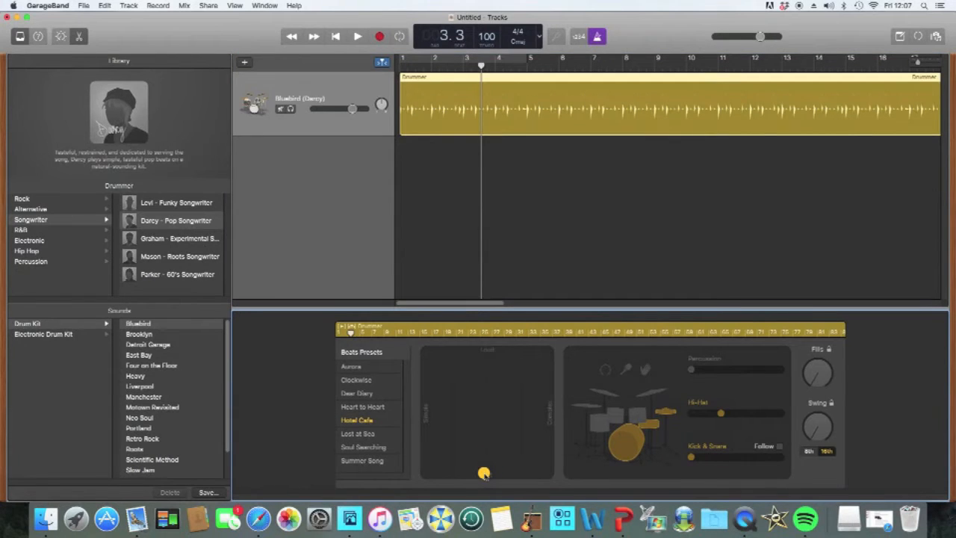
left_click_drag(484, 472, 420, 483)
left_click(336, 38)
left_click(356, 36)
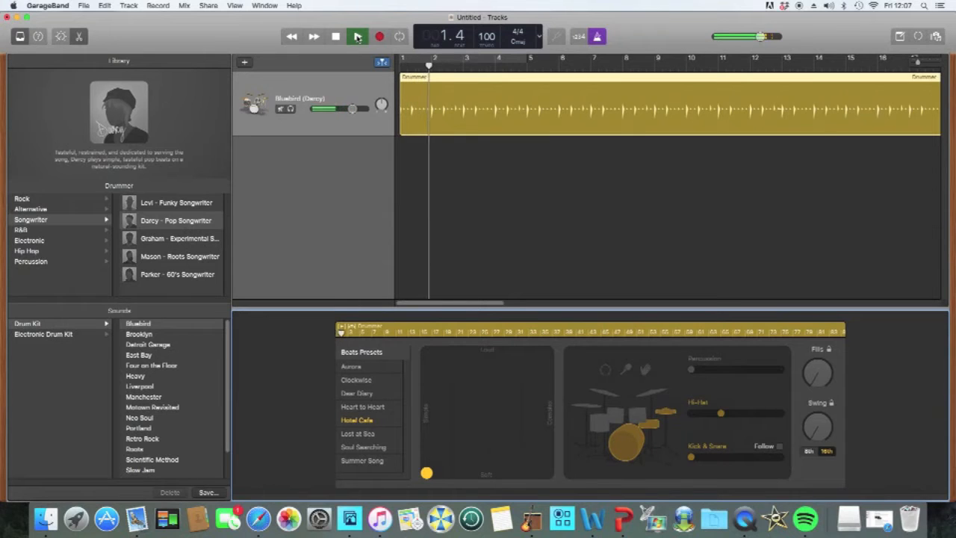
Make the soft drum pattern slightly more complex, listening with the metronome off and on again, and stop playback.
left_click(598, 37)
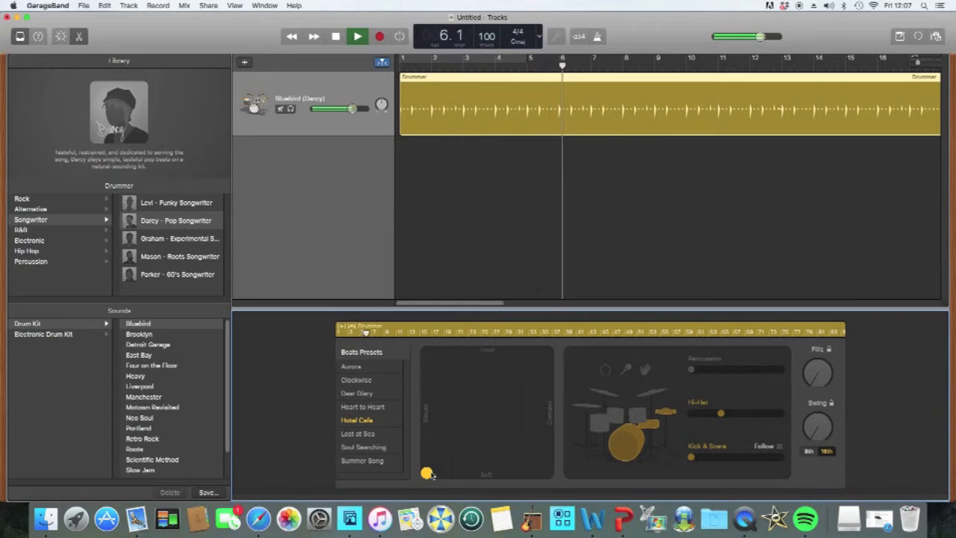
left_click_drag(429, 475, 465, 476)
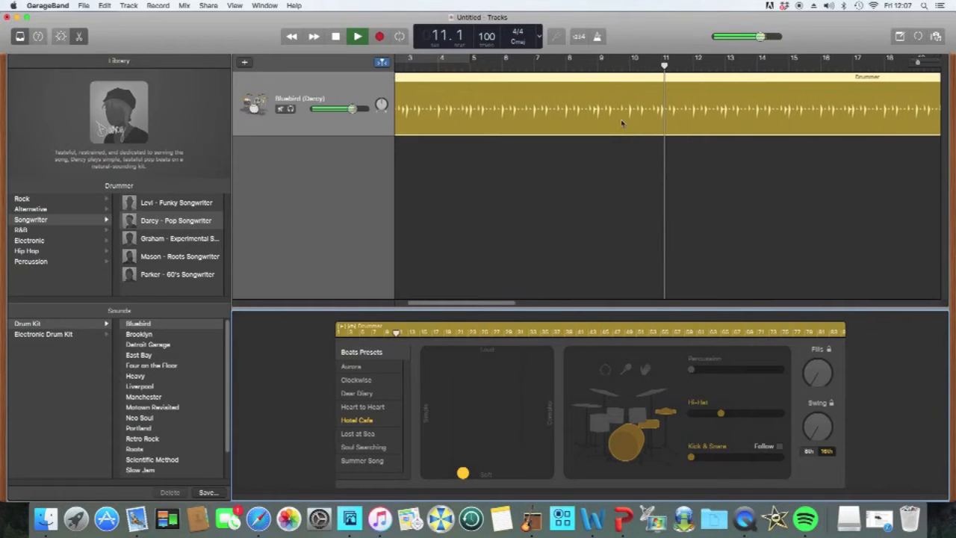
left_click(599, 39)
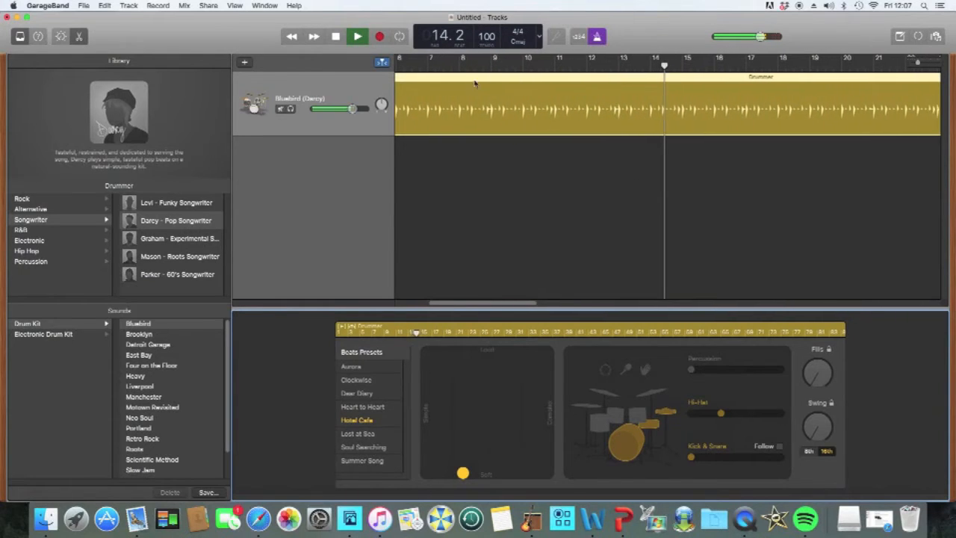
left_click(337, 38)
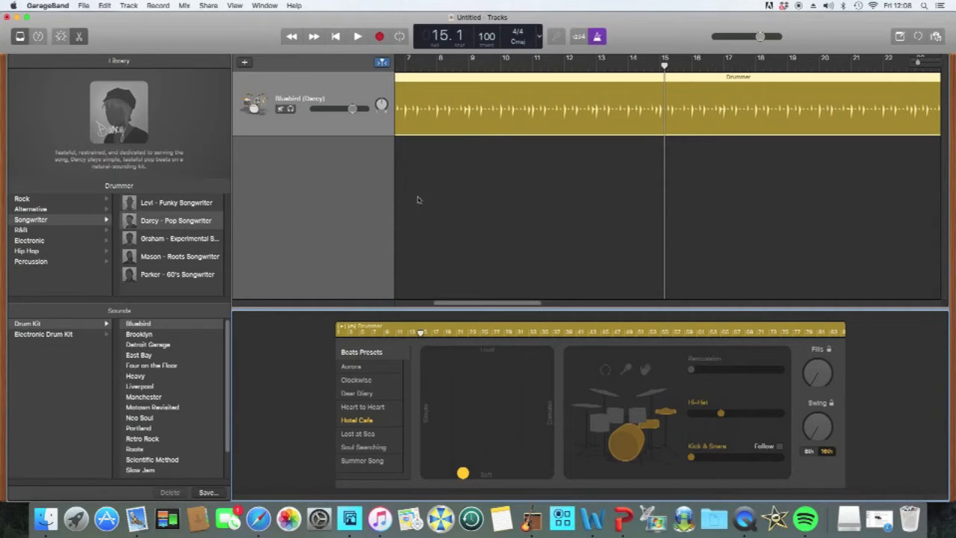
Set the project tempo to 90 and play the first few bars from the start.
double_click(487, 36)
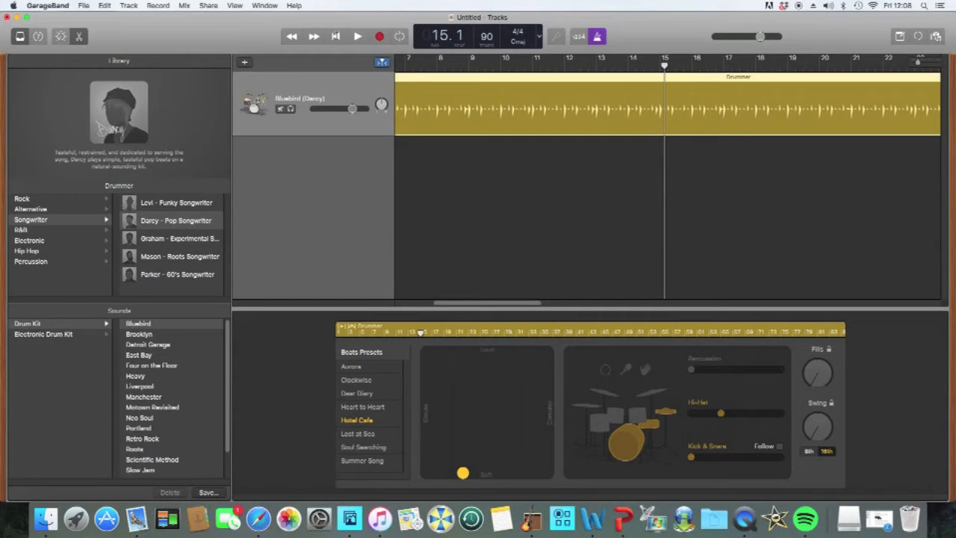
left_click(336, 36)
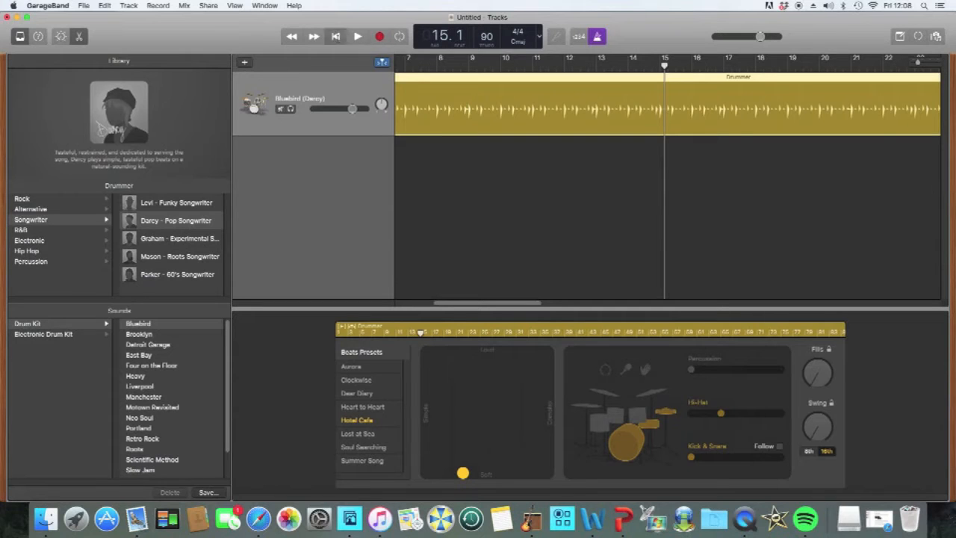
left_click(360, 37)
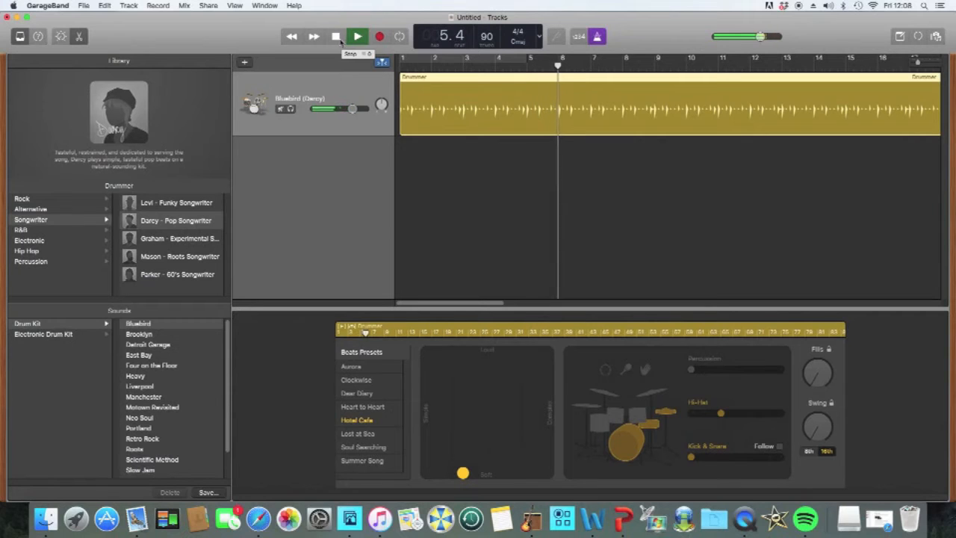
left_click(337, 36)
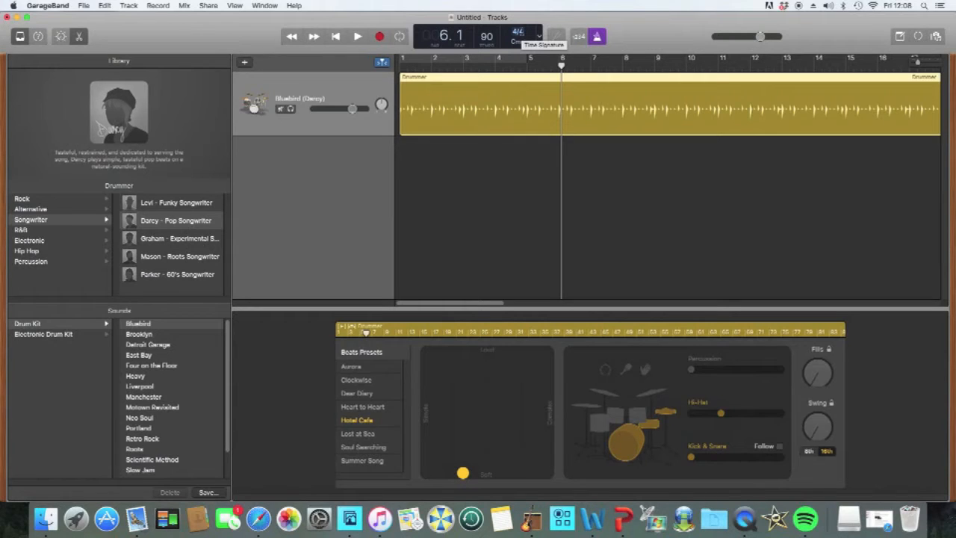
Try a 3/4 time signature by playing the beat from the start, and restore 4/4.
left_click(517, 33)
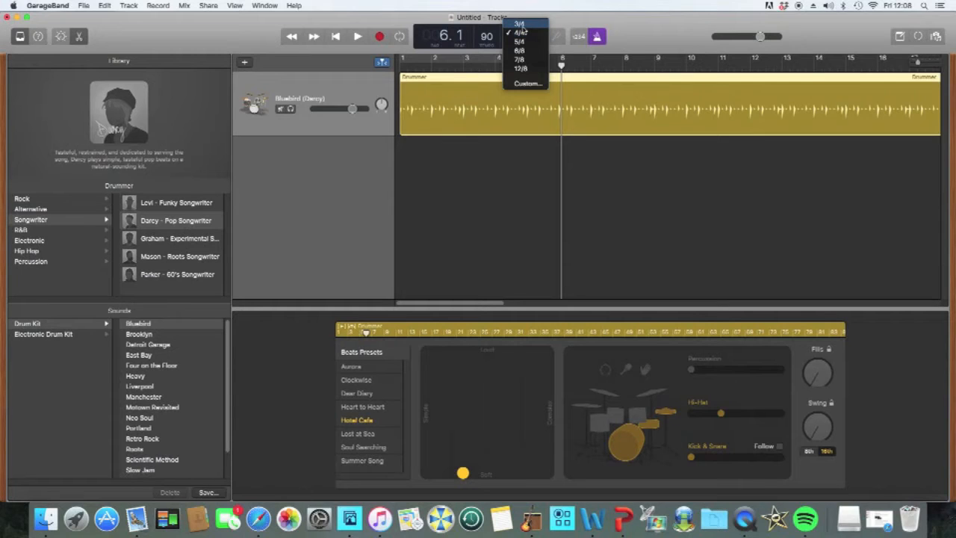
left_click(520, 25)
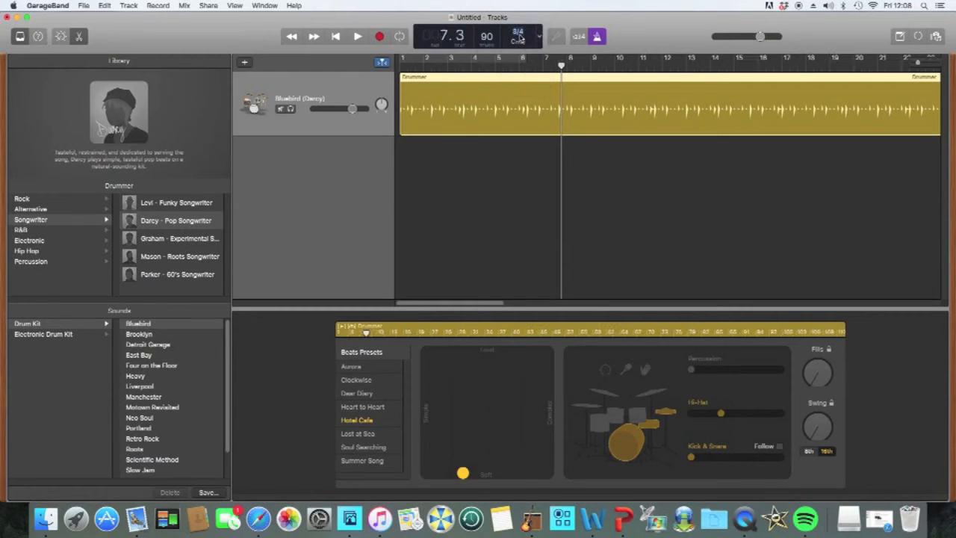
left_click(337, 37)
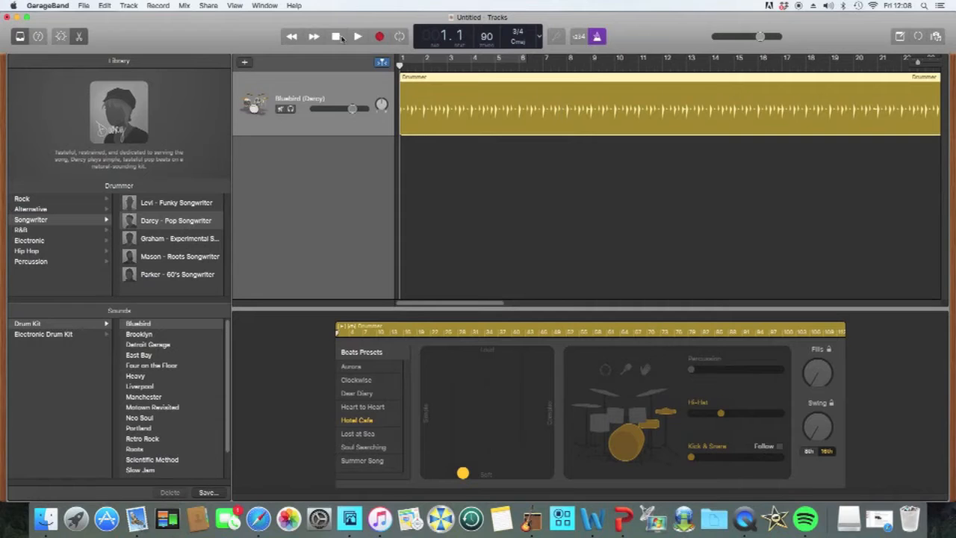
left_click(359, 36)
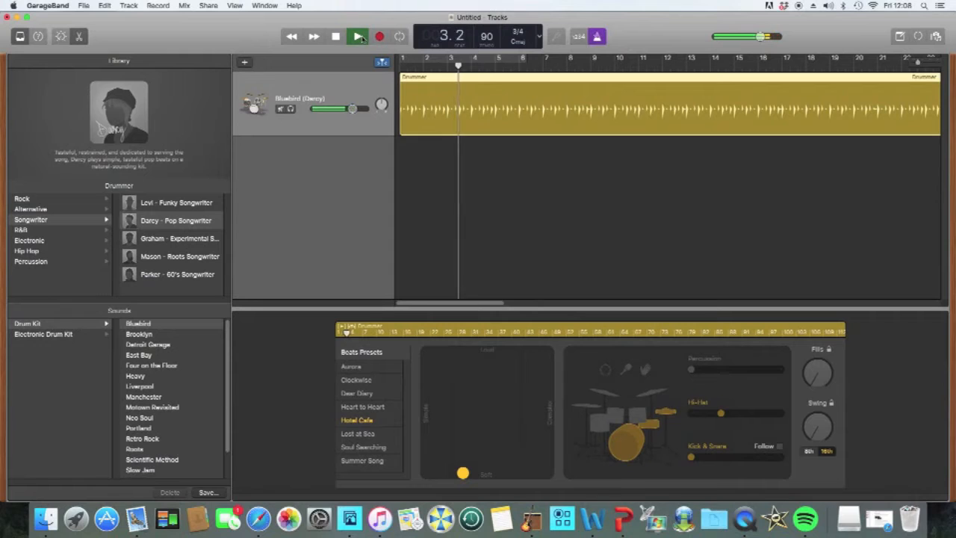
left_click(339, 38)
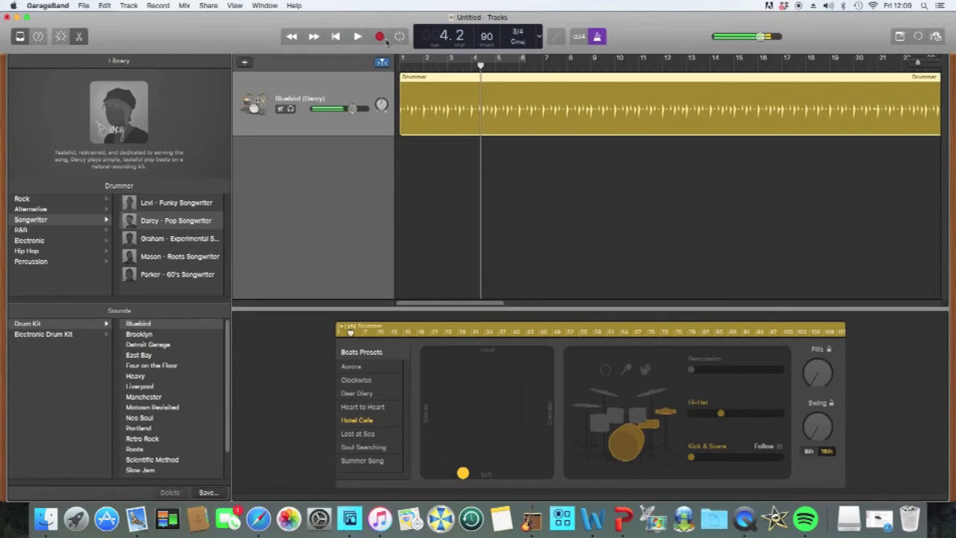
left_click(536, 36)
left_click(528, 43)
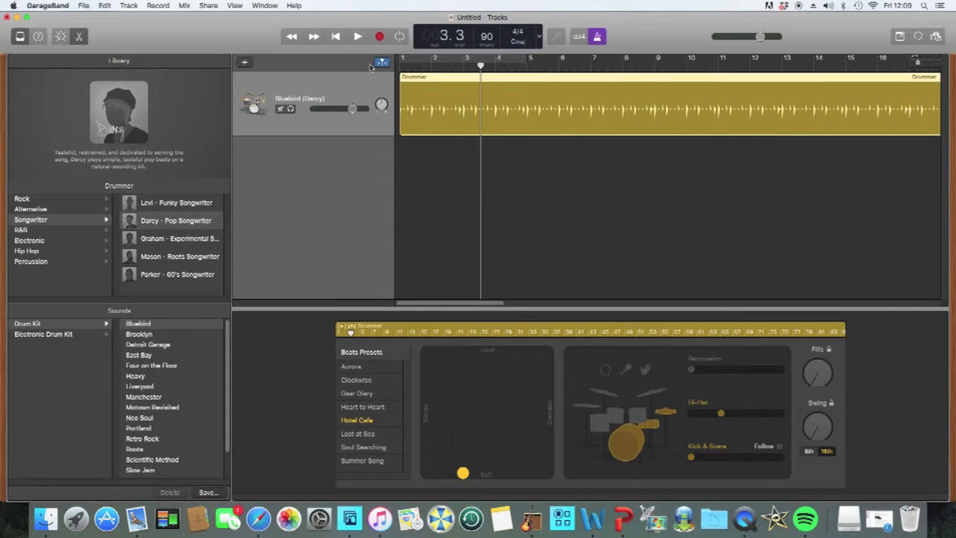
Play the beat from the start and raise the Kick & Snare variation to the third pattern.
key("Return")
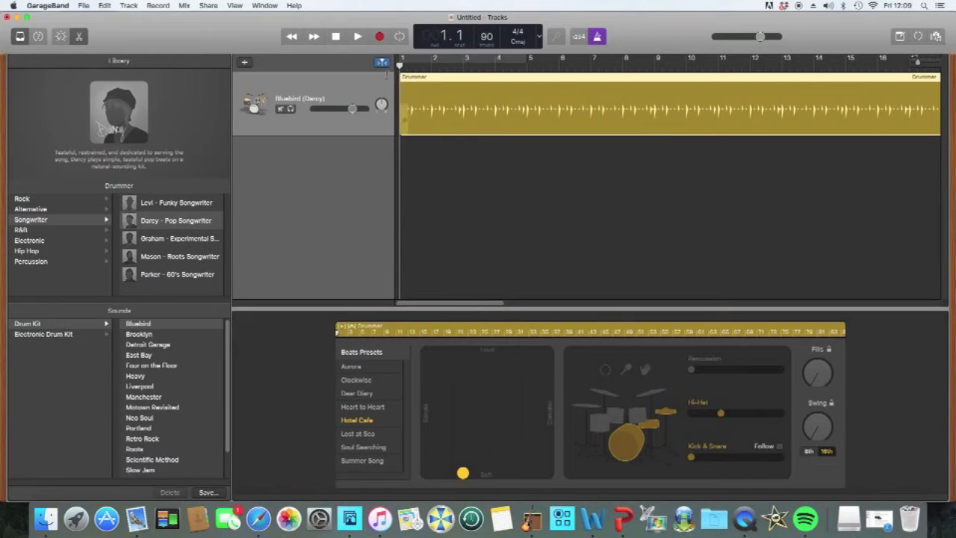
left_click(359, 36)
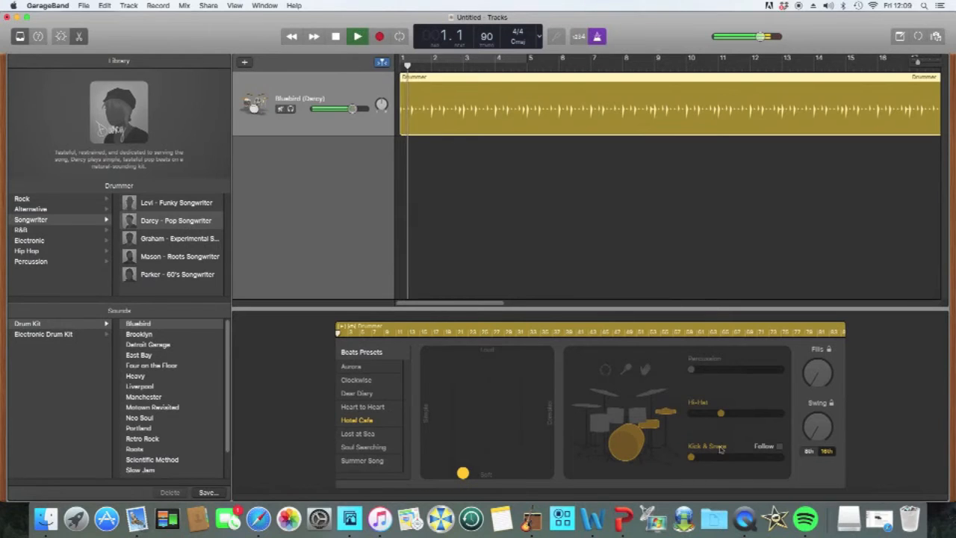
left_click(703, 457)
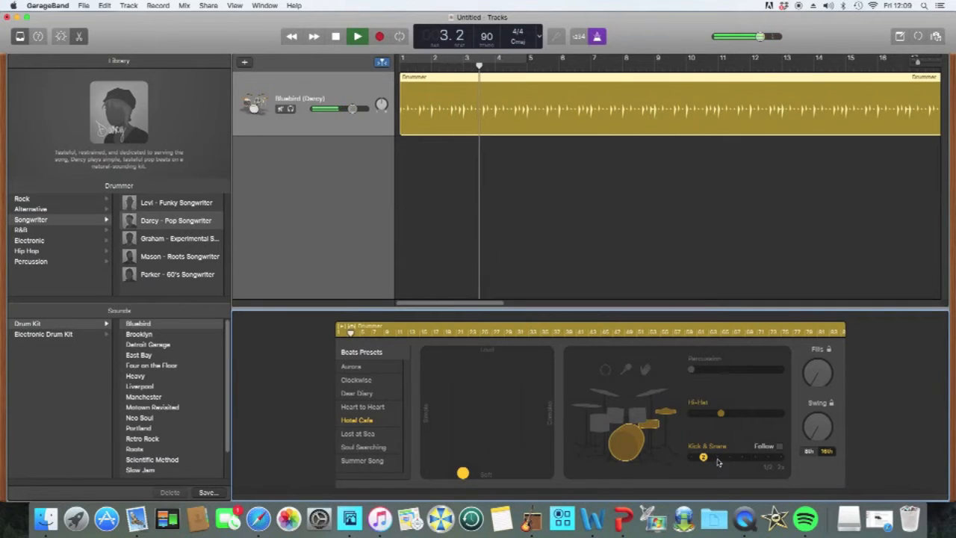
left_click(716, 458)
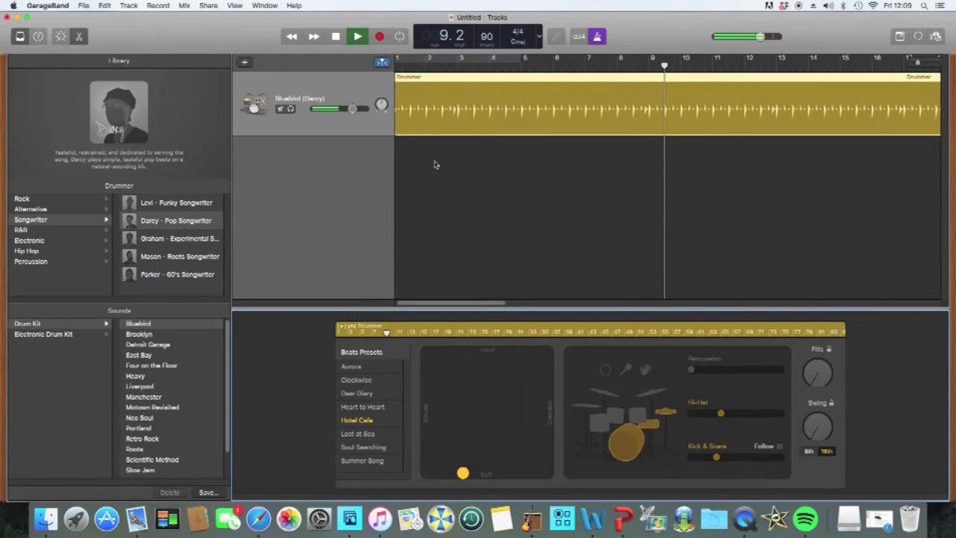
Stop playback, return to the start, and play the first few bars of the drum beat.
left_click(336, 36)
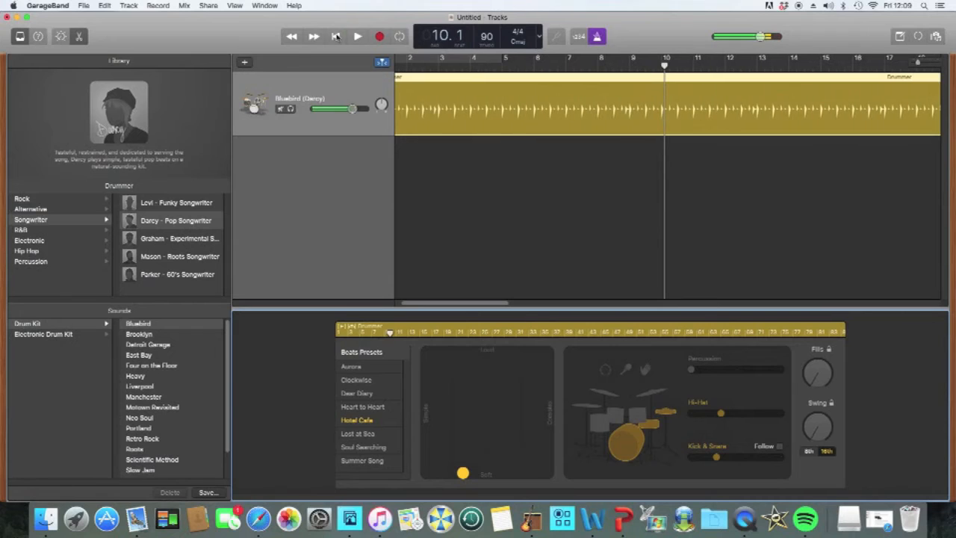
left_click(337, 36)
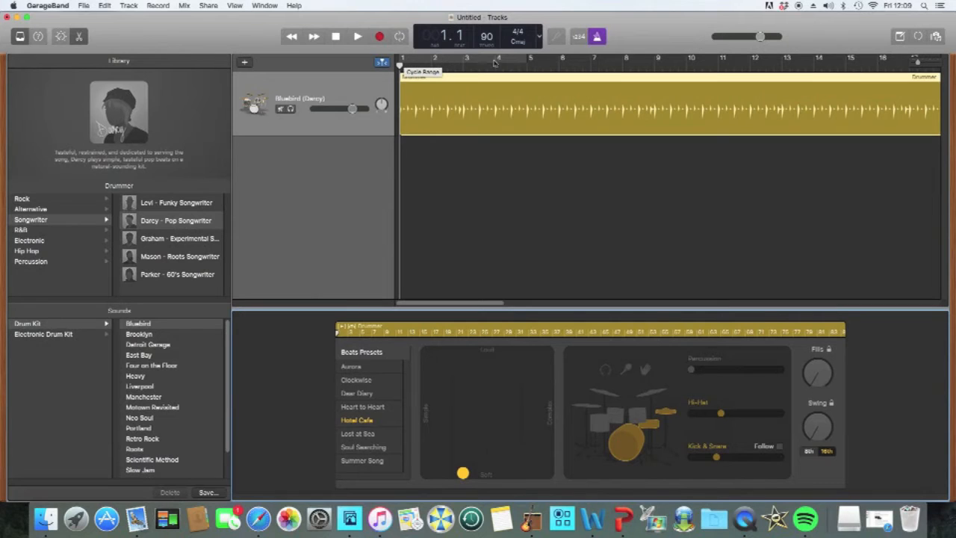
left_click(358, 36)
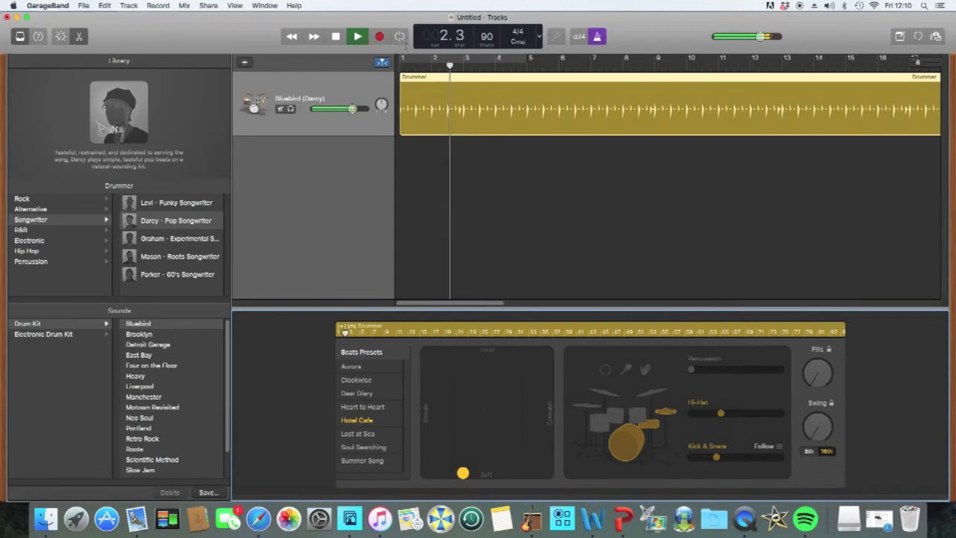
left_click(337, 36)
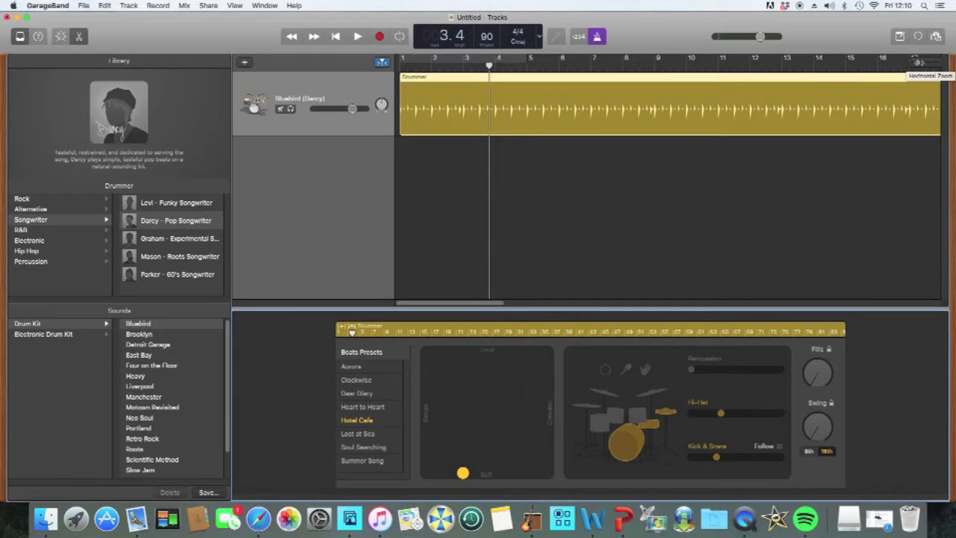
Zoom the timeline out and in until about 13 bars fit, and return the playhead to the start.
left_click(919, 62)
left_click_drag(918, 62, 910, 62)
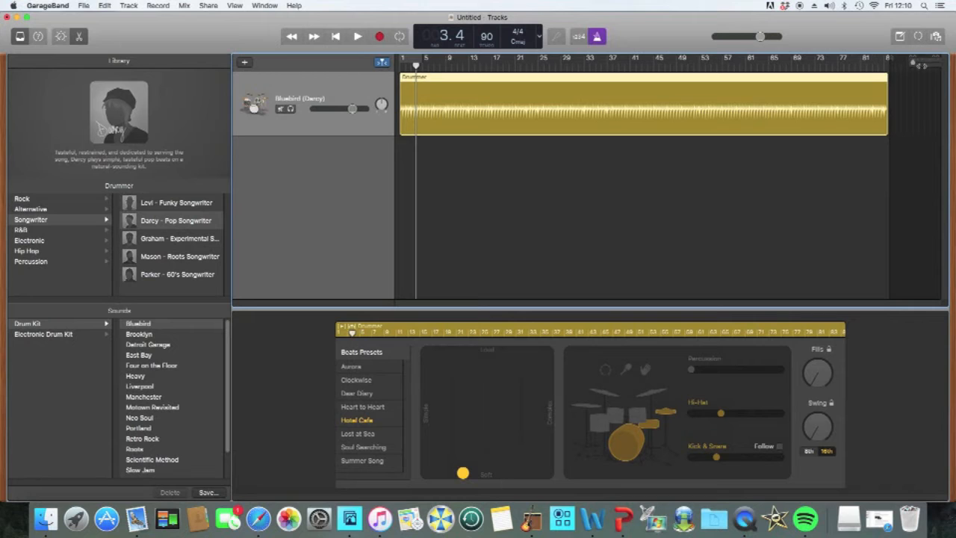
left_click_drag(911, 62, 923, 66)
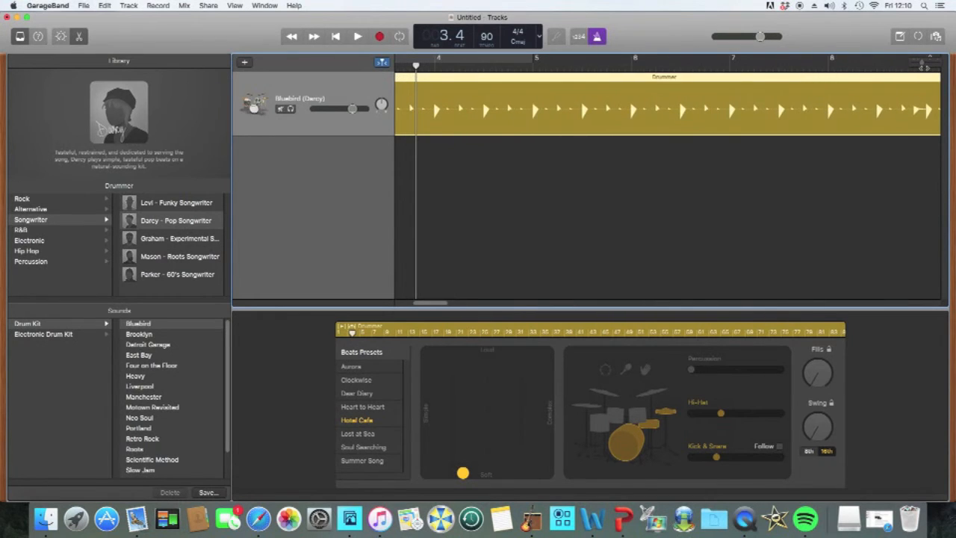
left_click_drag(923, 66, 920, 65)
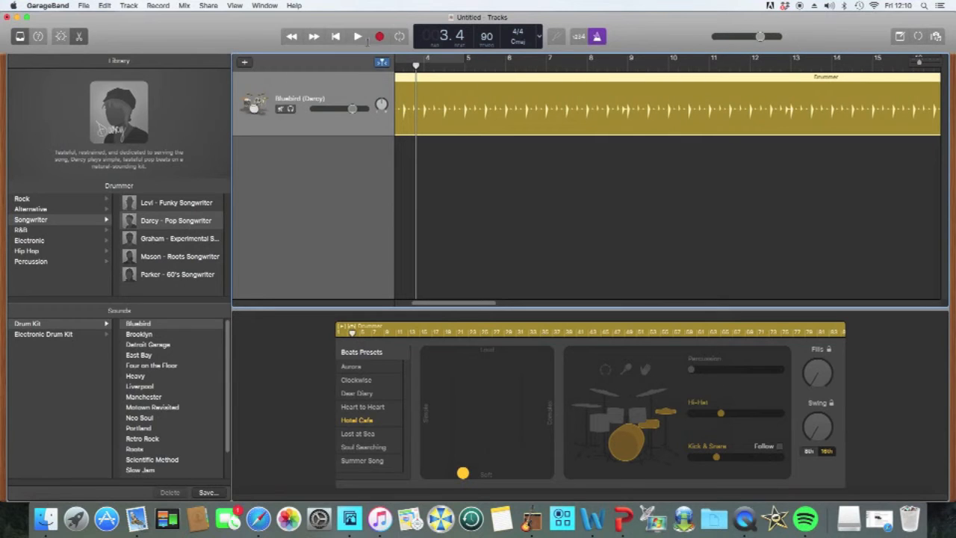
left_click(336, 37)
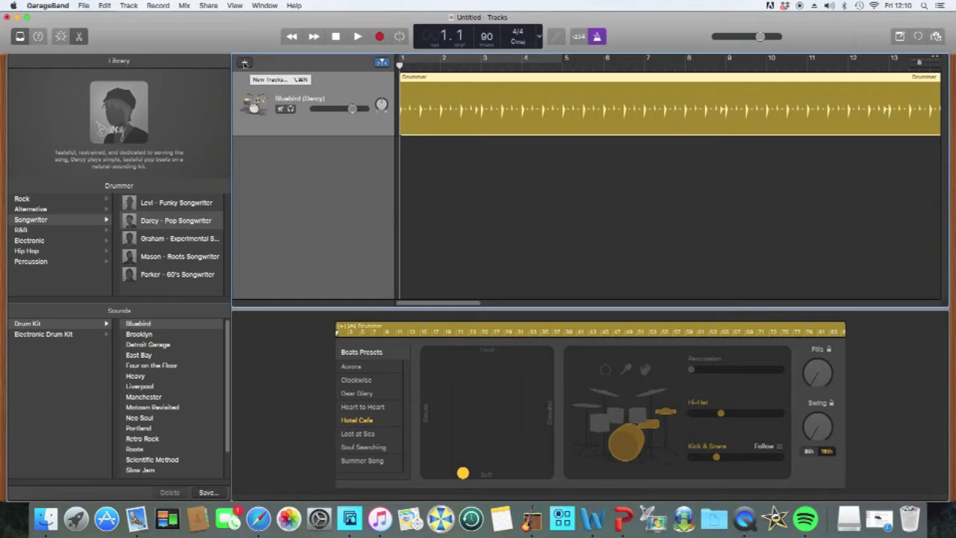
Add a new Software Instrument track below the Drummer track.
left_click(130, 6)
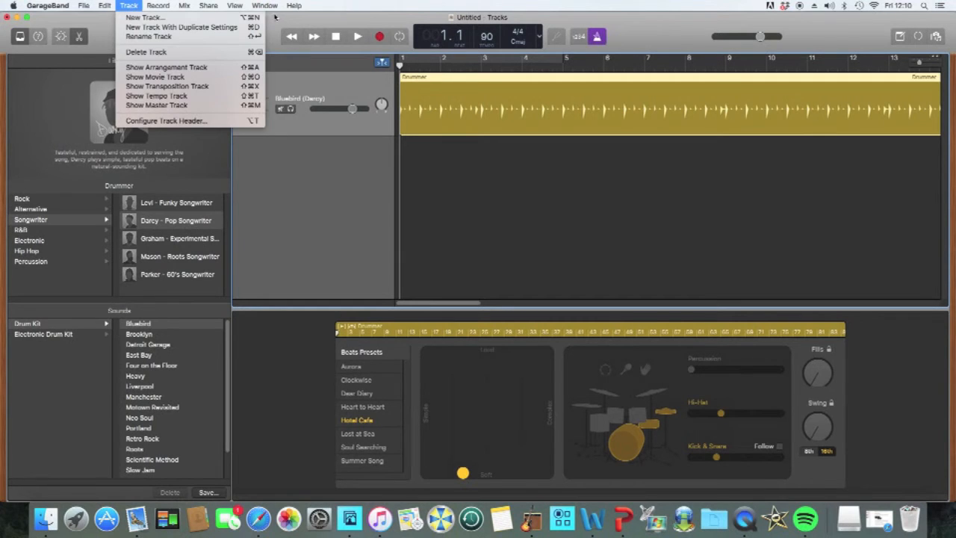
left_click(265, 78)
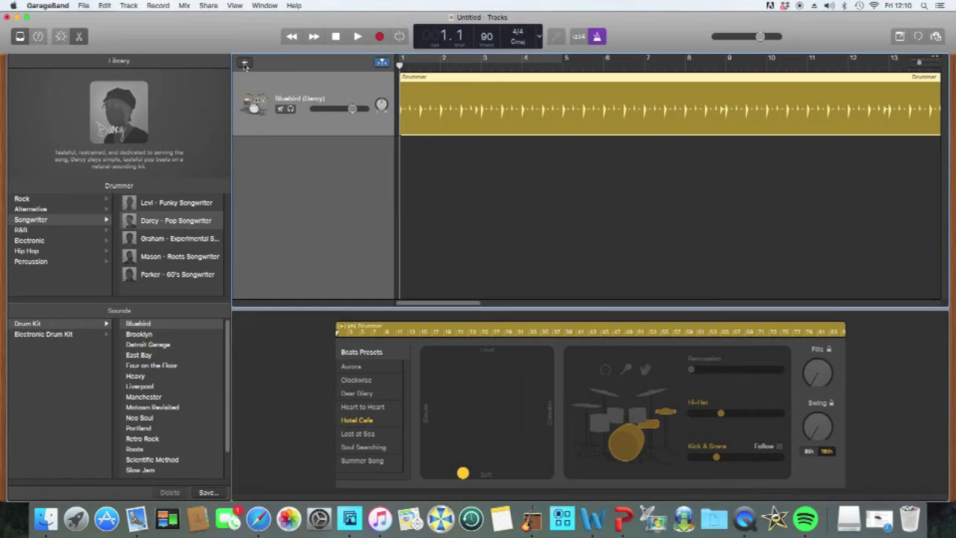
left_click(244, 65)
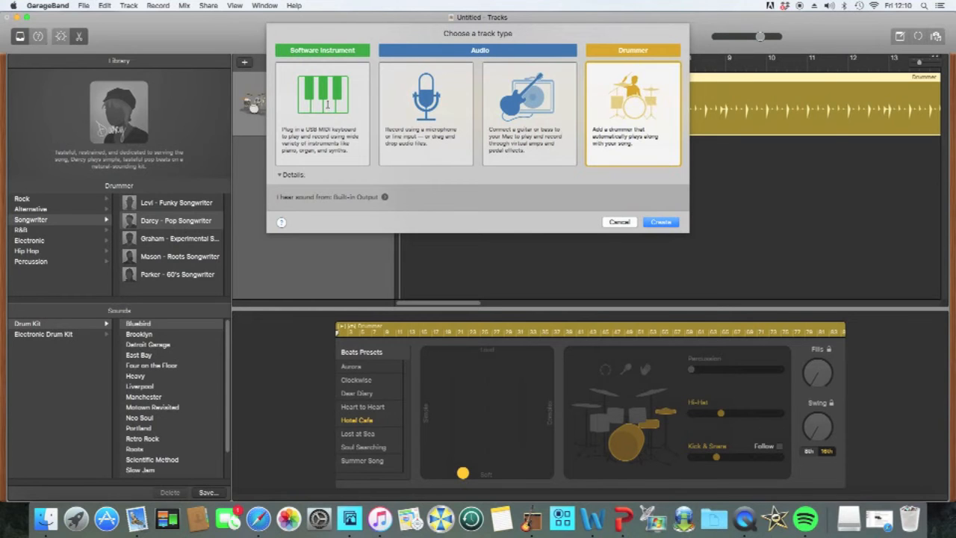
left_click(327, 107)
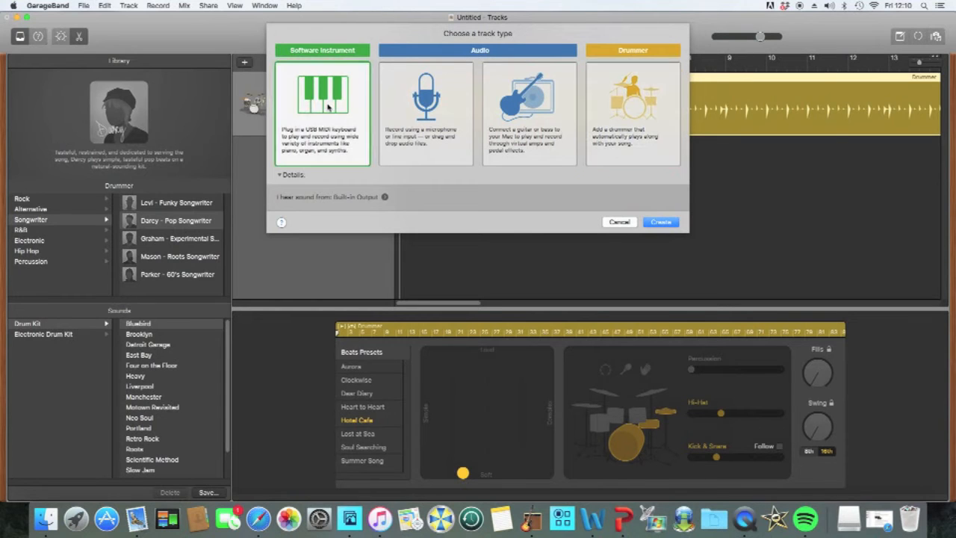
left_click(669, 224)
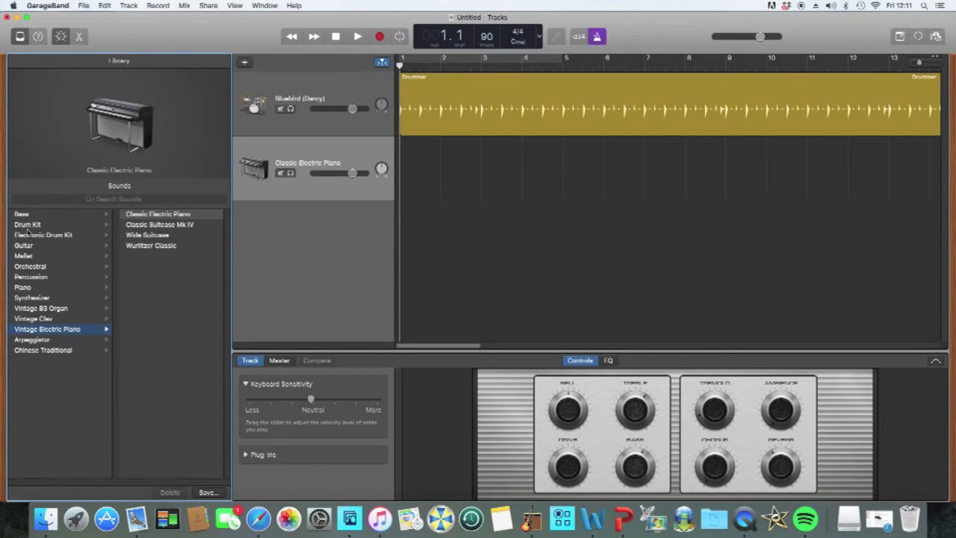
Browse the Piano and Orchestral sounds, and choose Classic Electric Piano from Vintage Electric Piano for the new track.
left_click(33, 289)
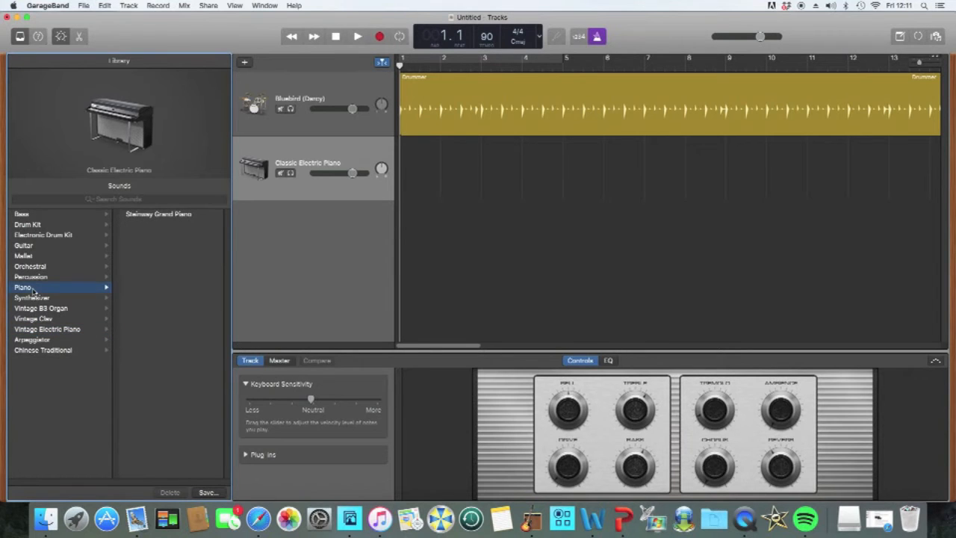
left_click(40, 269)
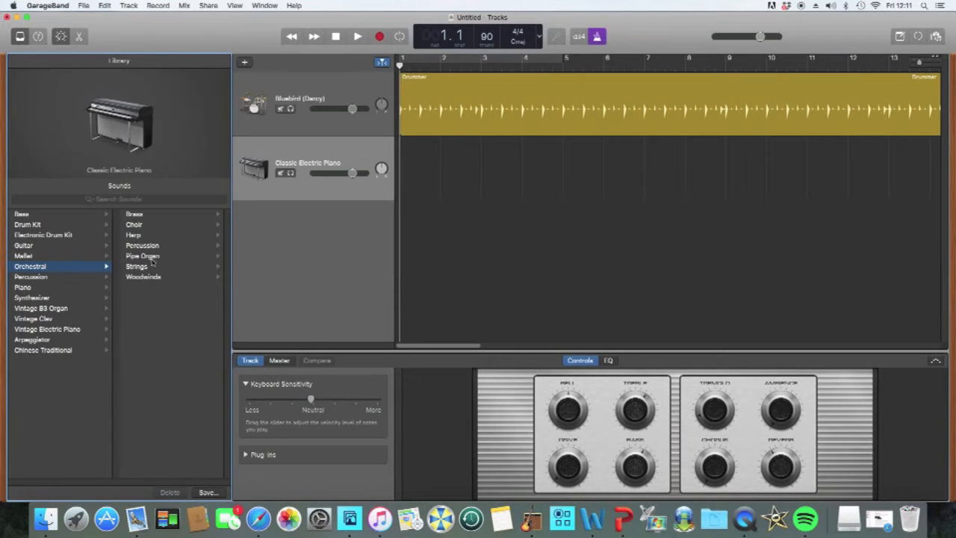
left_click(49, 329)
left_click(168, 215)
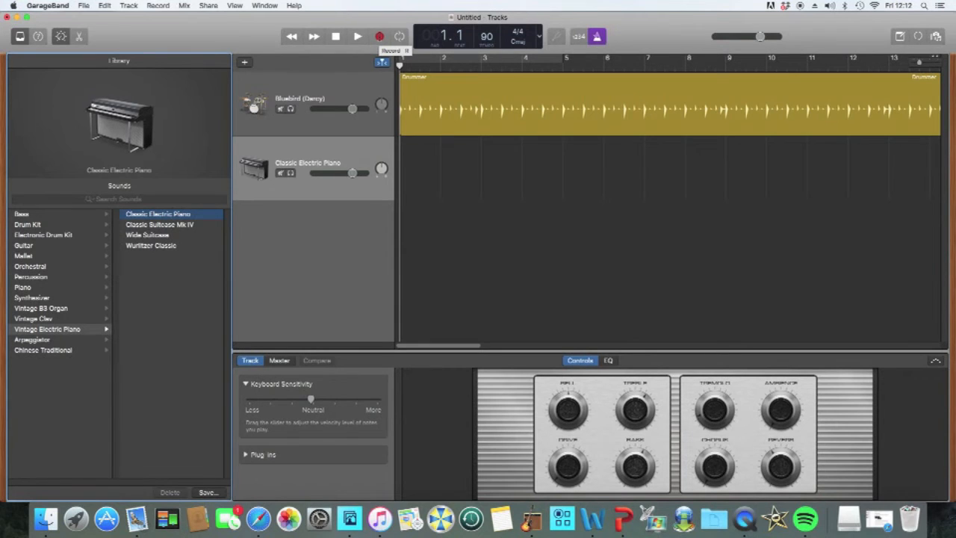
Record a piano part from bar 3 to bar 7 on the Classic Electric Piano track, and stop recording.
left_click(379, 36)
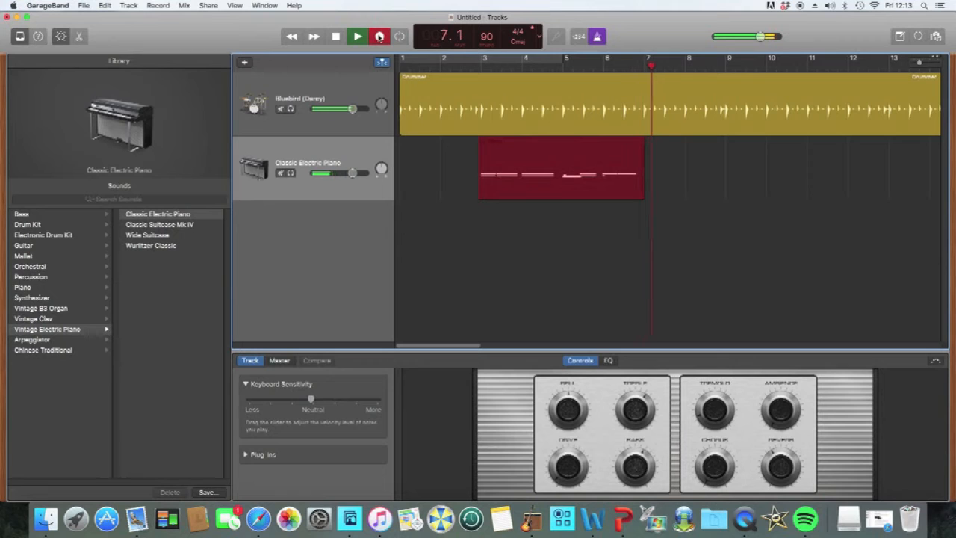
left_click(337, 37)
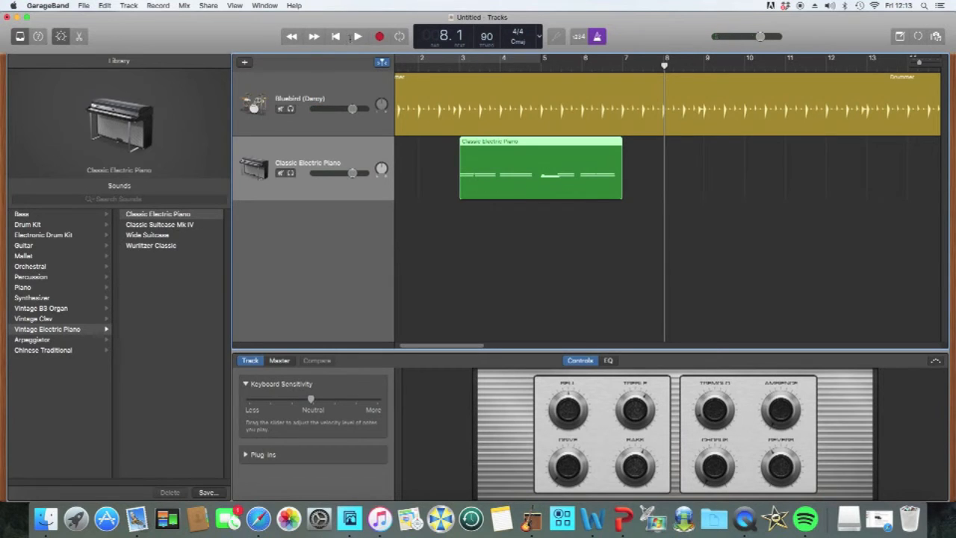
Move the playhead to bar 3, play back the recorded piano part, and stop at its end.
left_click_drag(664, 66, 612, 66)
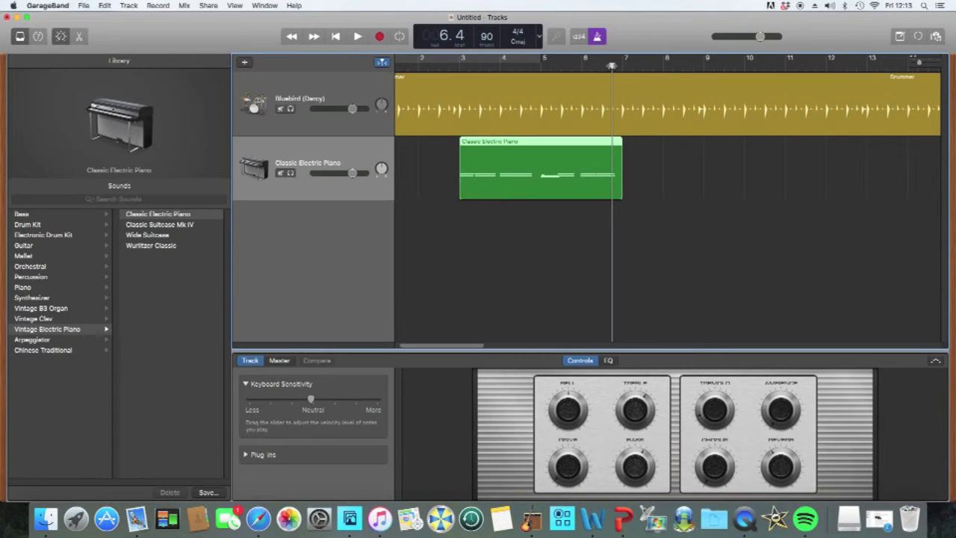
left_click_drag(612, 66, 454, 65)
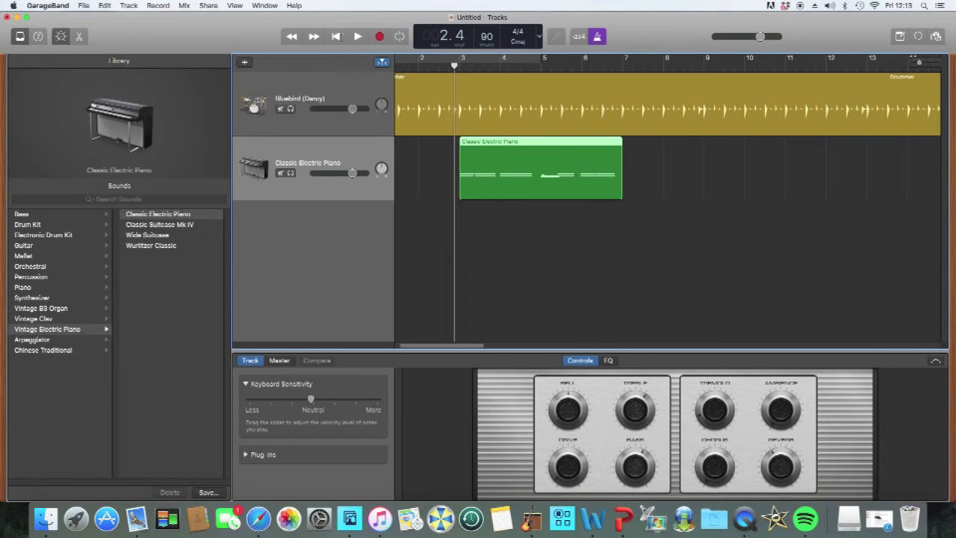
left_click(336, 36)
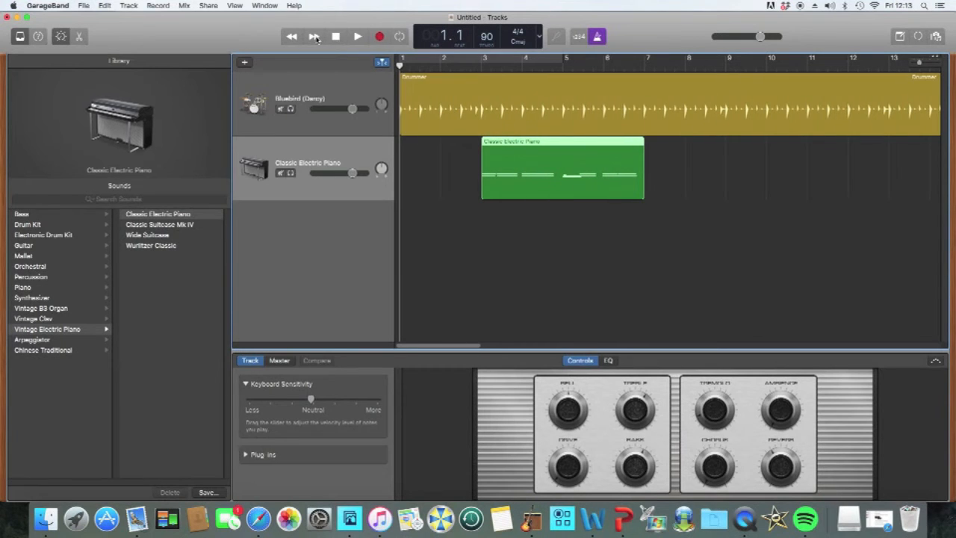
left_click(314, 37)
left_click(314, 38)
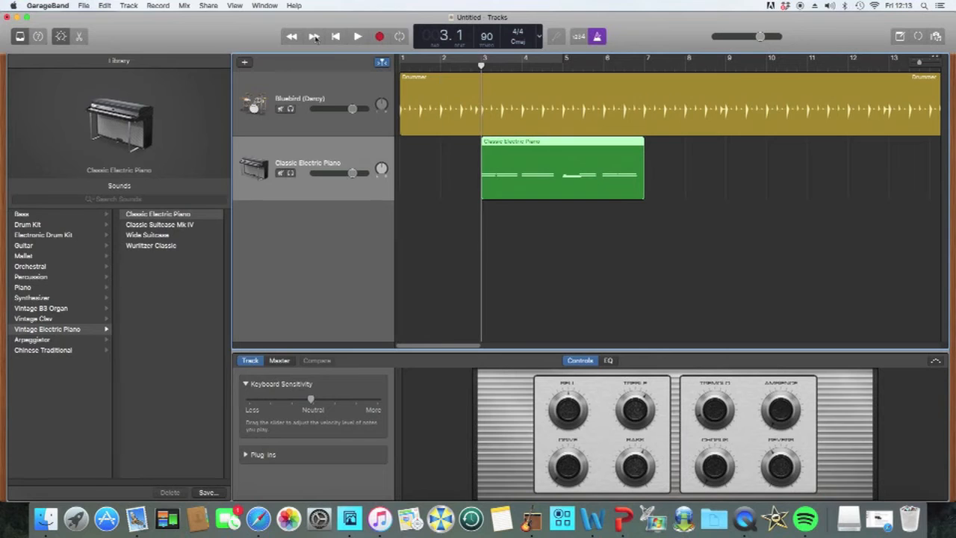
left_click(358, 37)
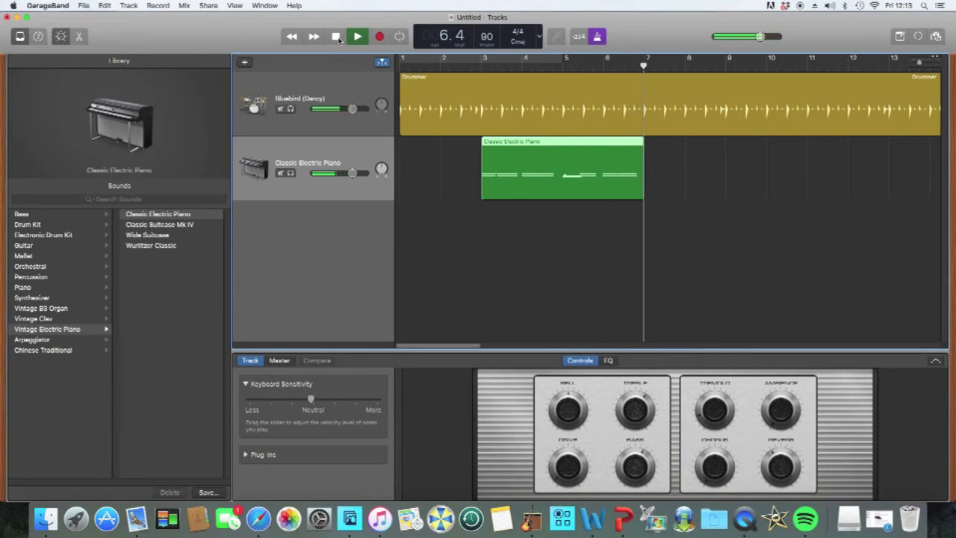
left_click(359, 39)
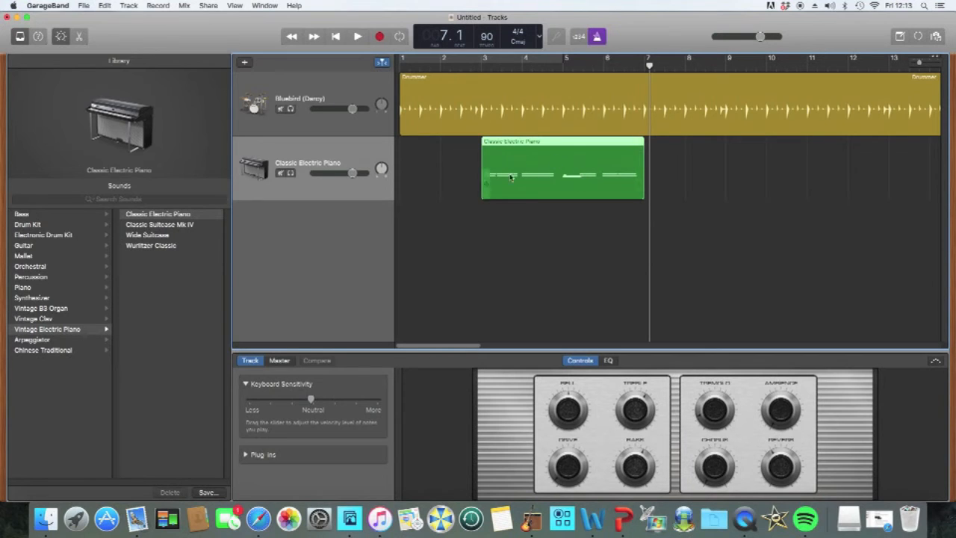
Open the piano region in the Piano Roll and play it from just before bar 3.
double_click(562, 170)
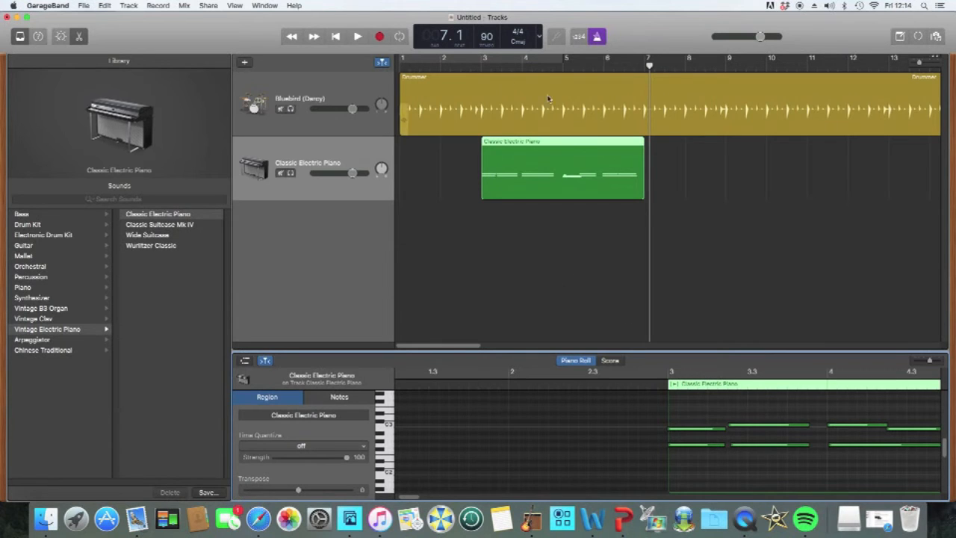
left_click_drag(652, 66, 478, 76)
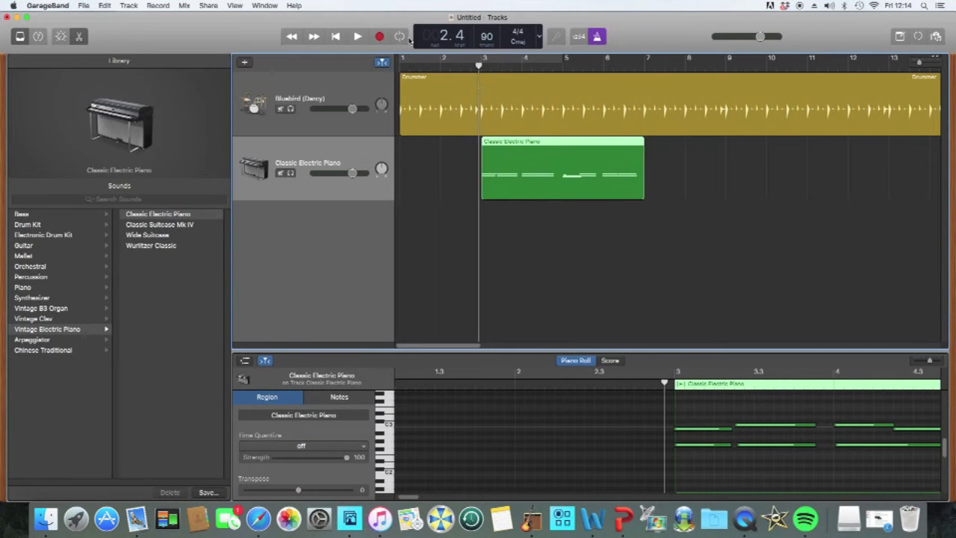
left_click(357, 37)
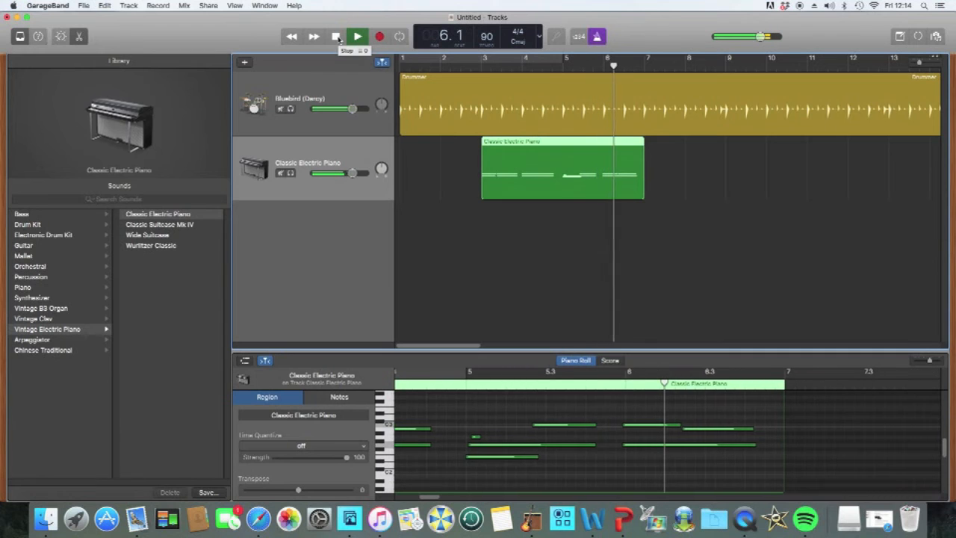
left_click(338, 37)
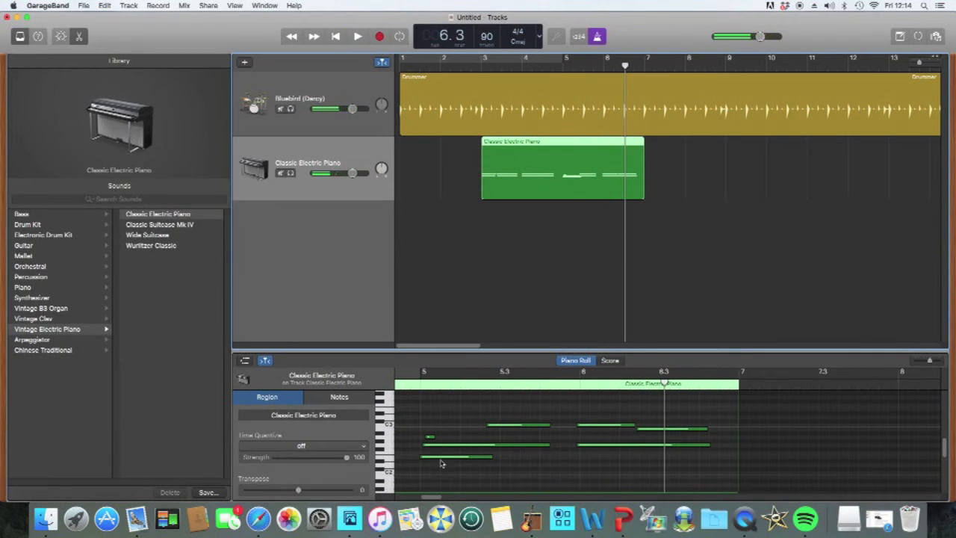
Cut the short stray note near bar 5 and extend the long middle note's start back to bar 5.
left_click(430, 438)
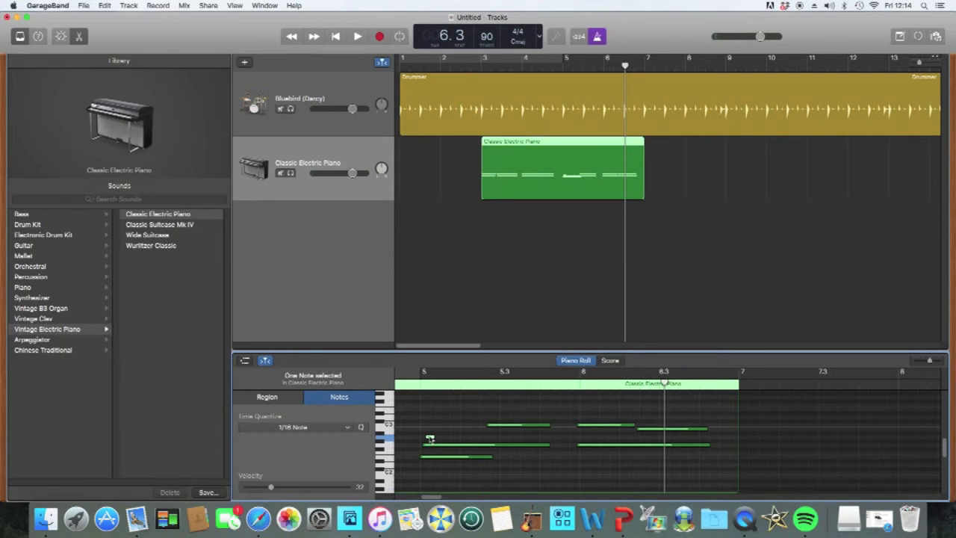
right_click(431, 440)
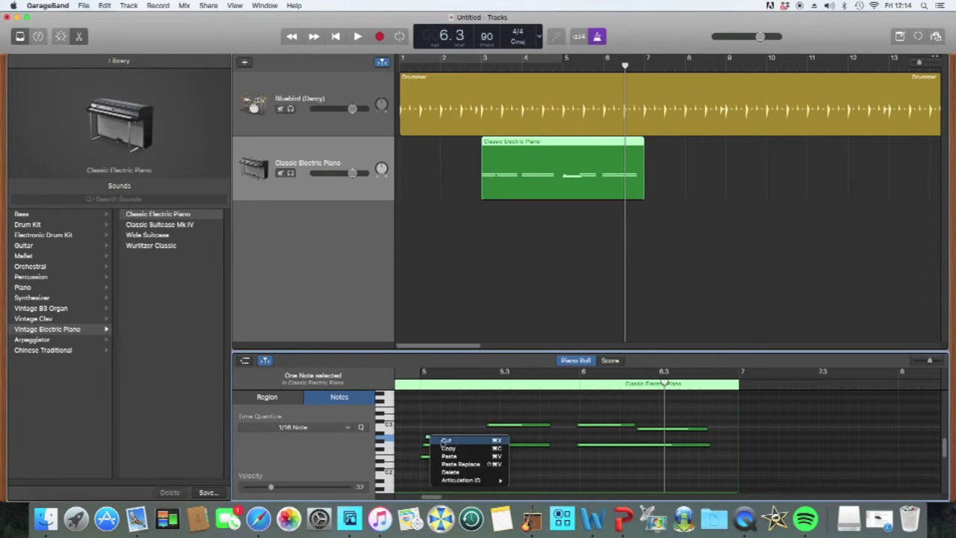
left_click(446, 441)
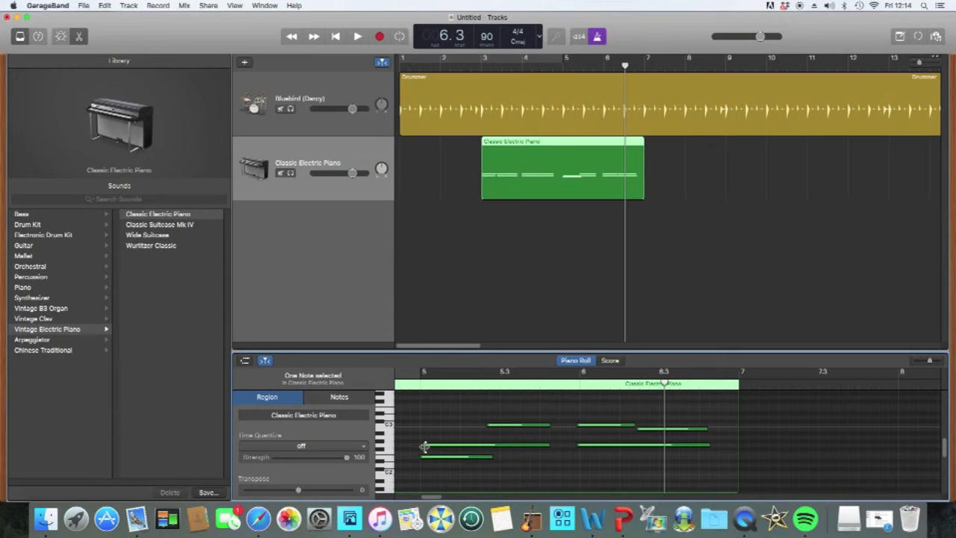
left_click_drag(424, 446, 421, 446)
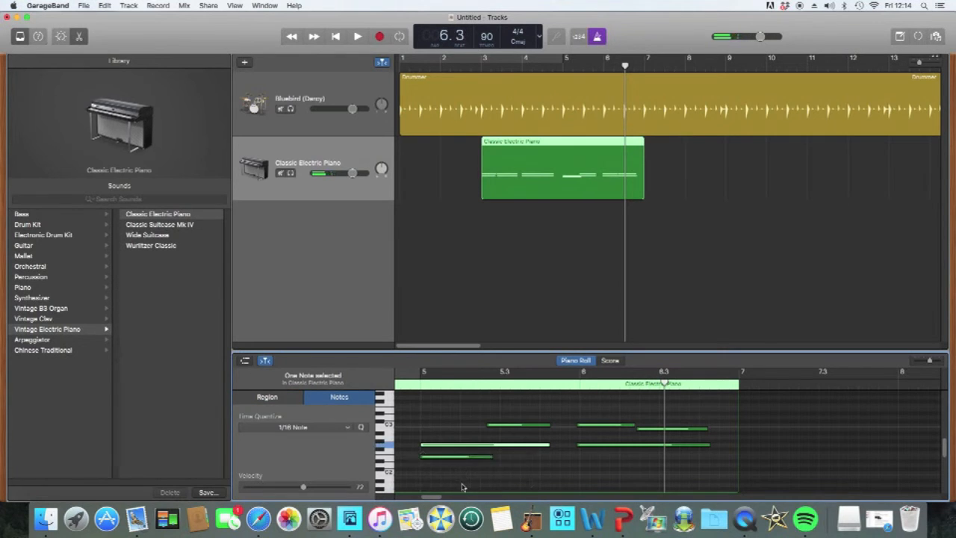
Set the velocity of bar 5's highest note to 88, and rewind to play the edited passage.
left_click(506, 428)
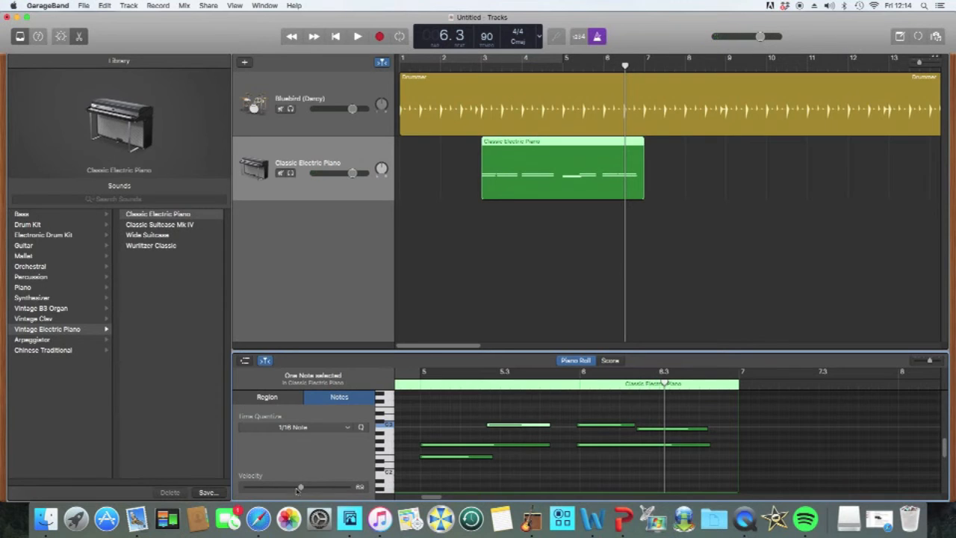
left_click_drag(300, 487, 315, 488)
left_click(293, 36)
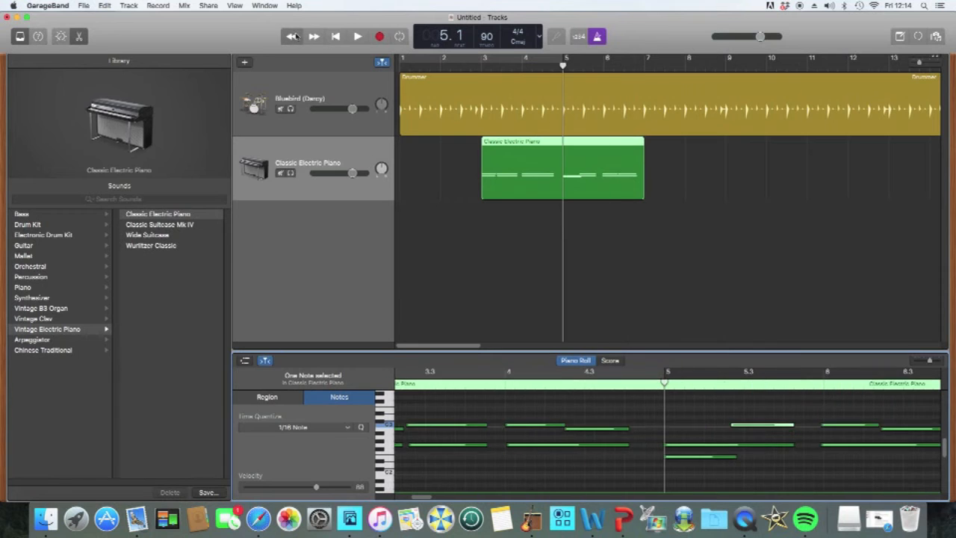
left_click(292, 36)
left_click(357, 37)
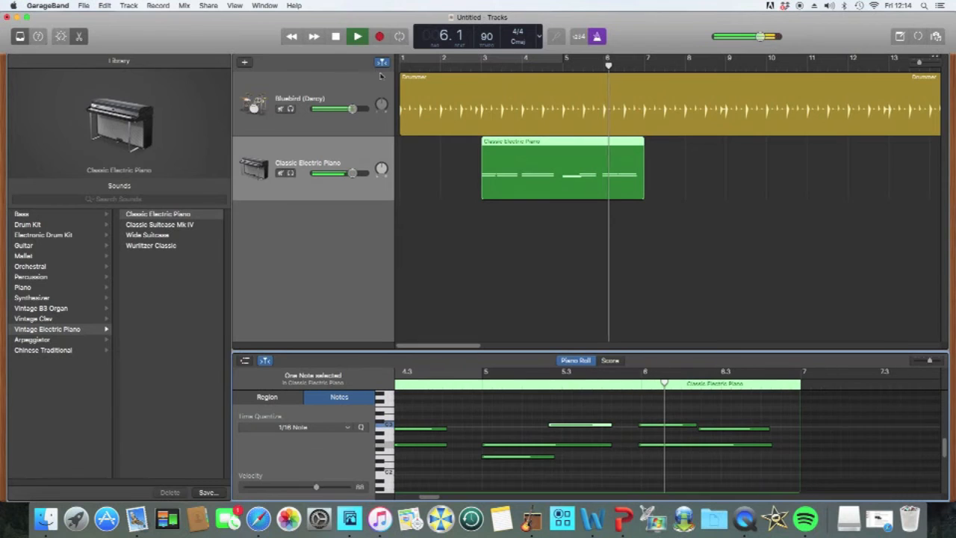
Pull the start of bar 5's highest note slightly earlier, play the part from bar 3, and fine-tune the note's start.
key("space")
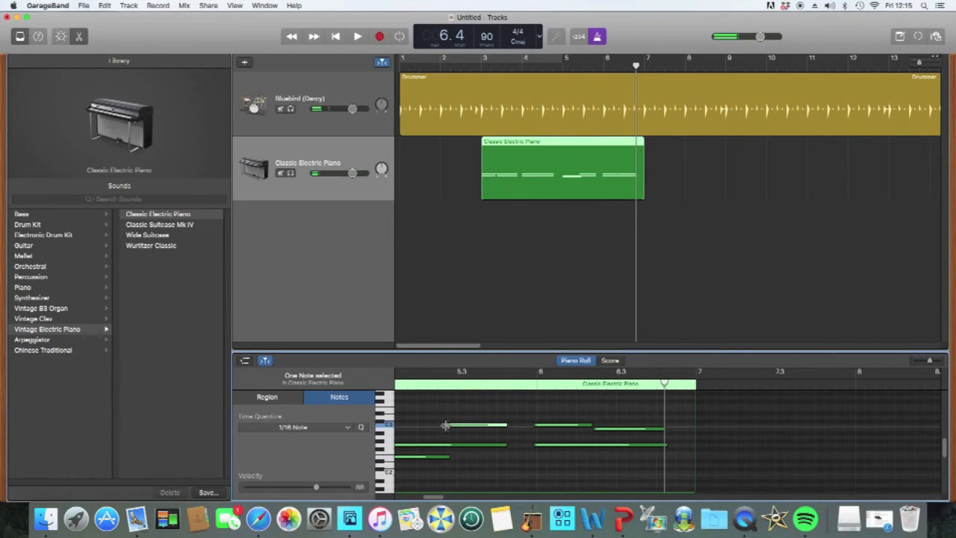
left_click_drag(443, 426, 433, 426)
left_click(295, 37)
left_click(295, 37)
left_click(295, 37)
left_click(295, 36)
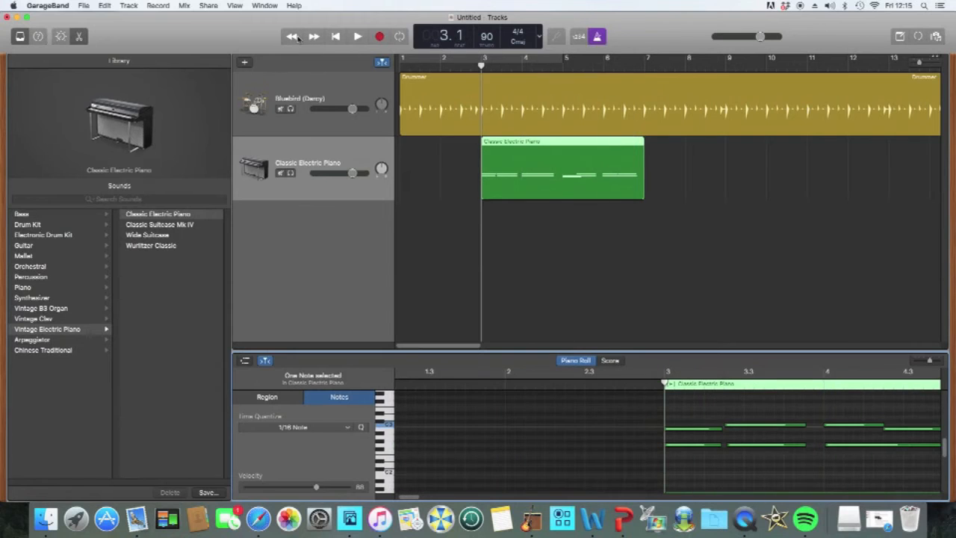
left_click(355, 37)
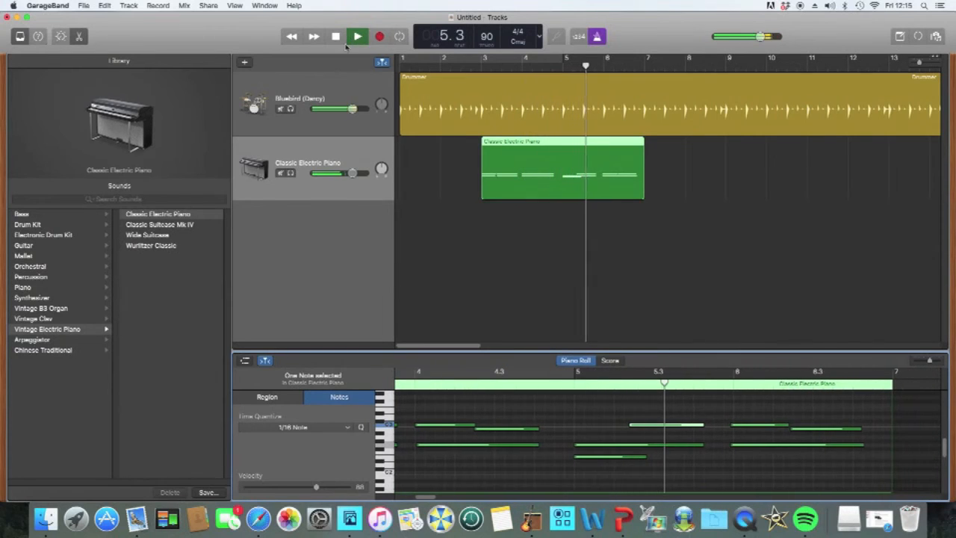
left_click(336, 36)
left_click_drag(586, 426, 590, 426)
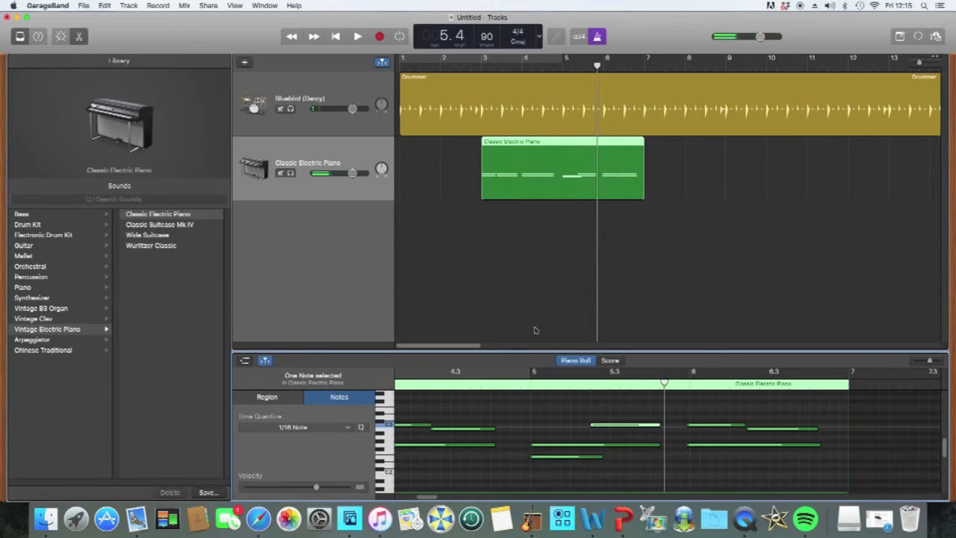
Mute the Bluebird drum track, switch off the metronome, and listen to the electric piano alone from bar 2.
left_click(295, 39)
left_click(295, 39)
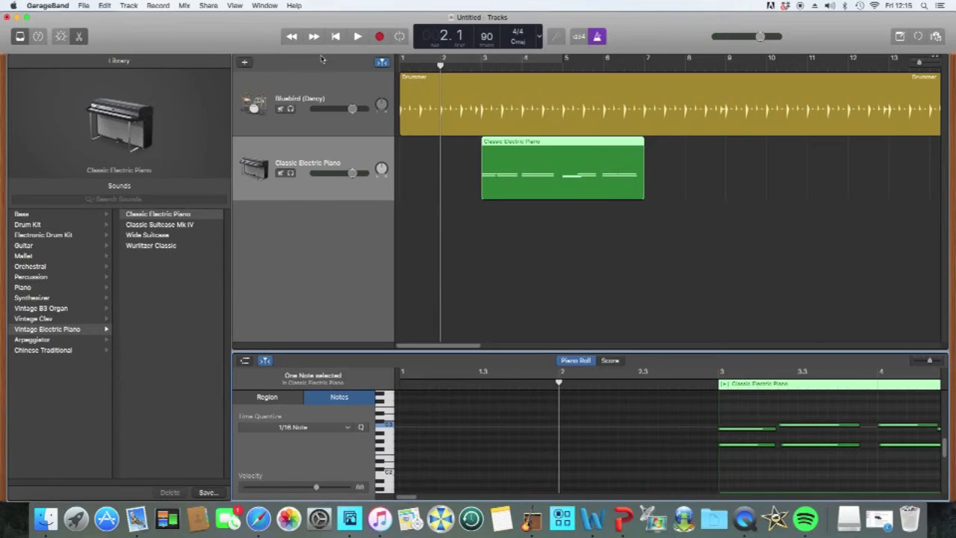
left_click(281, 109)
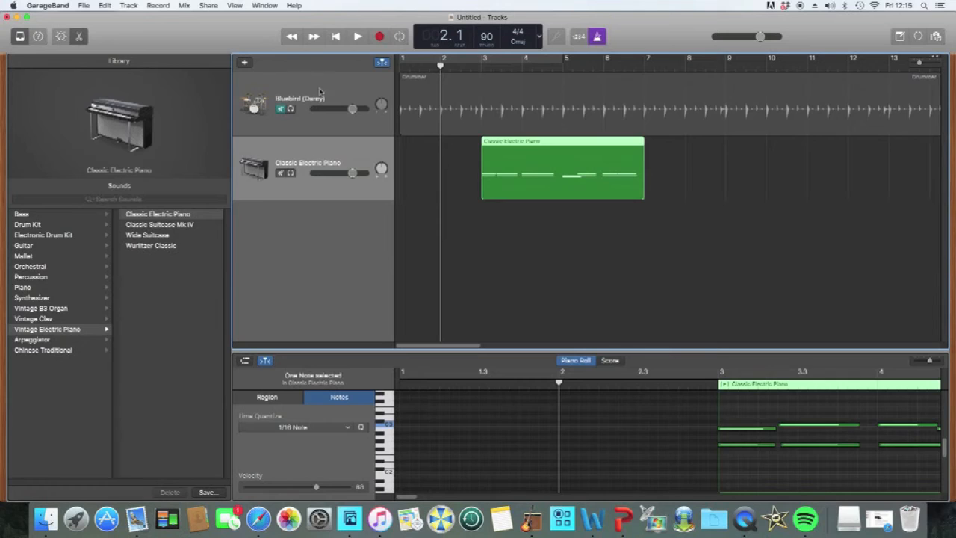
left_click(356, 37)
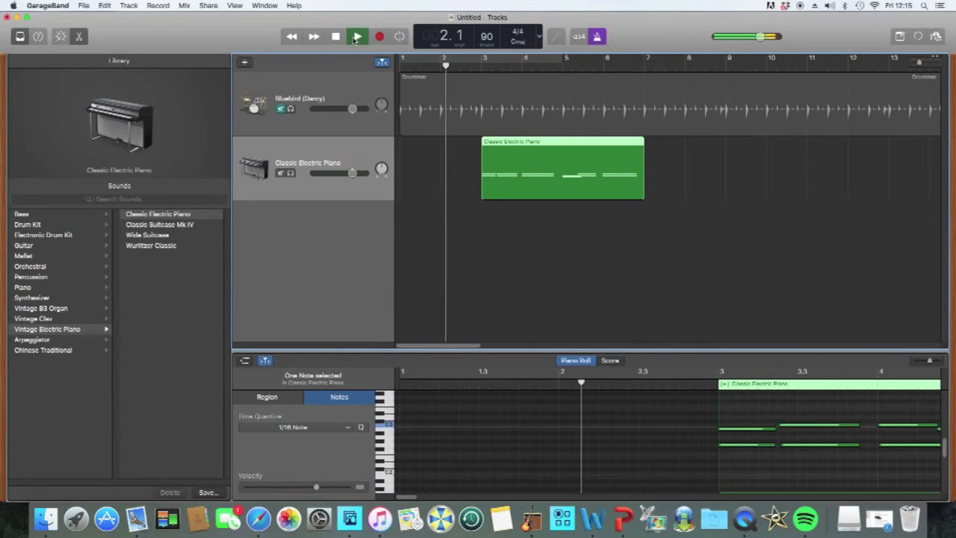
left_click(599, 38)
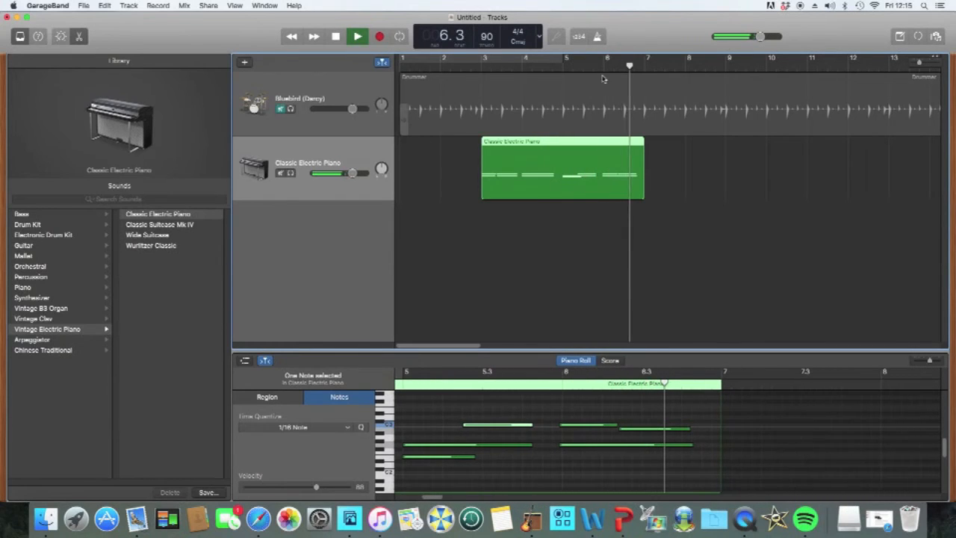
left_click(340, 36)
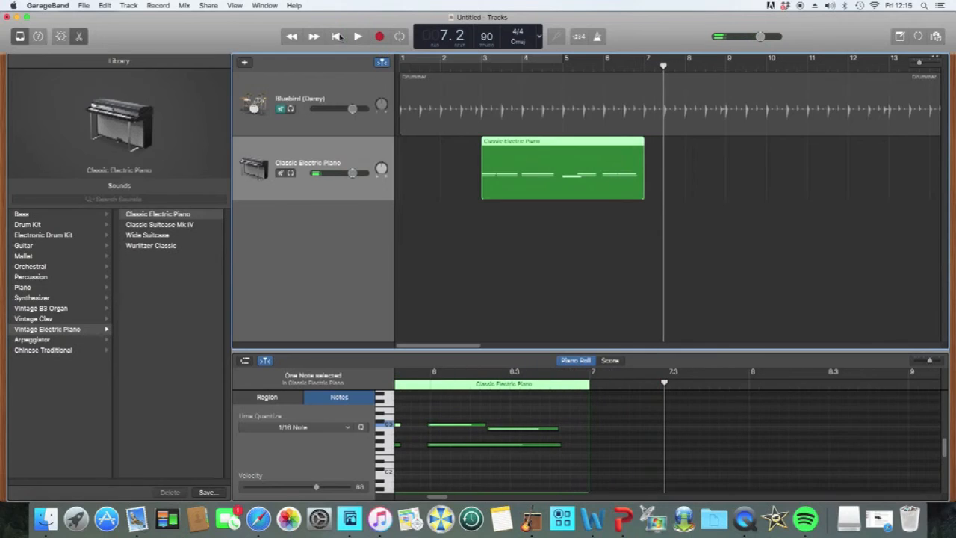
Try the Steinway Grand Piano sound on the piano track, playing the part from bar 3.
left_click(292, 37)
left_click(291, 37)
left_click(291, 37)
left_click(291, 39)
left_click(291, 39)
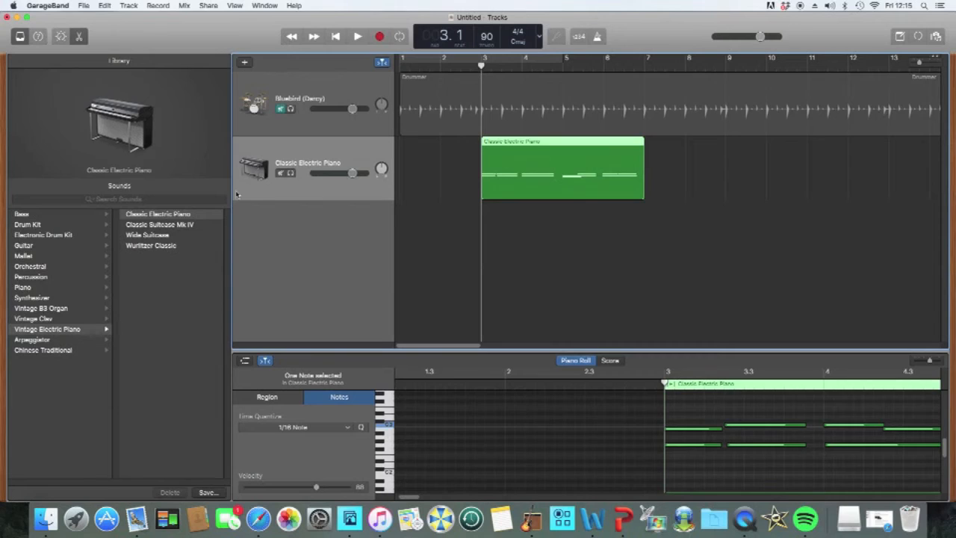
left_click(65, 290)
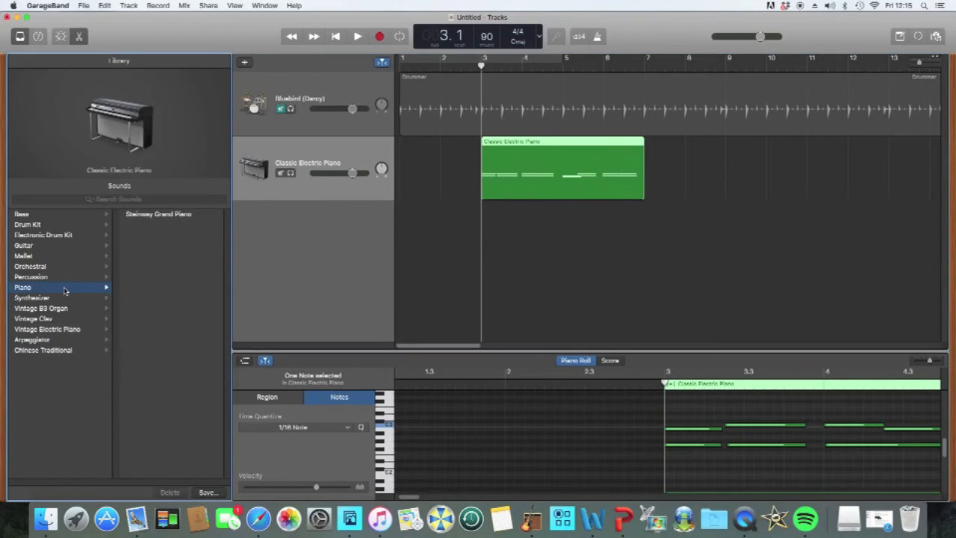
left_click(168, 215)
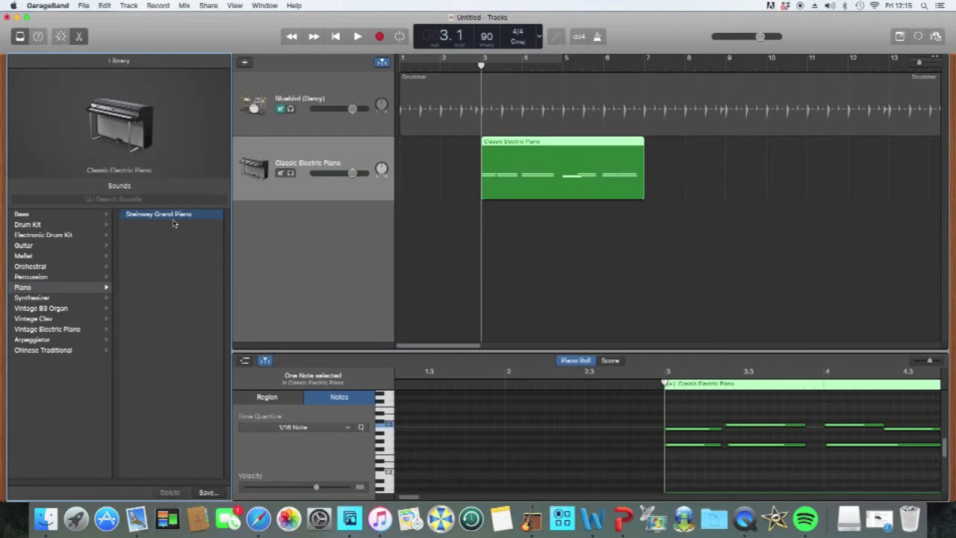
left_click(358, 38)
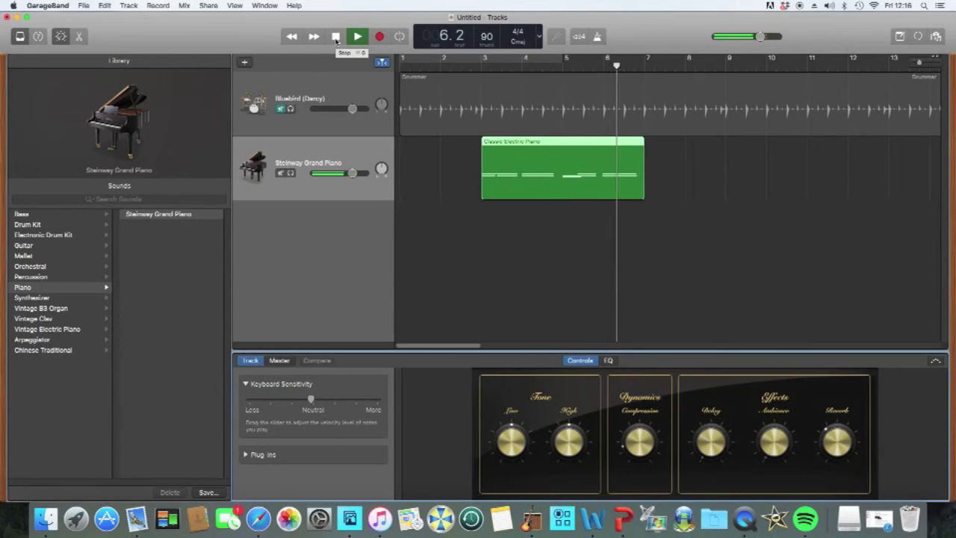
left_click(336, 37)
left_click(336, 37)
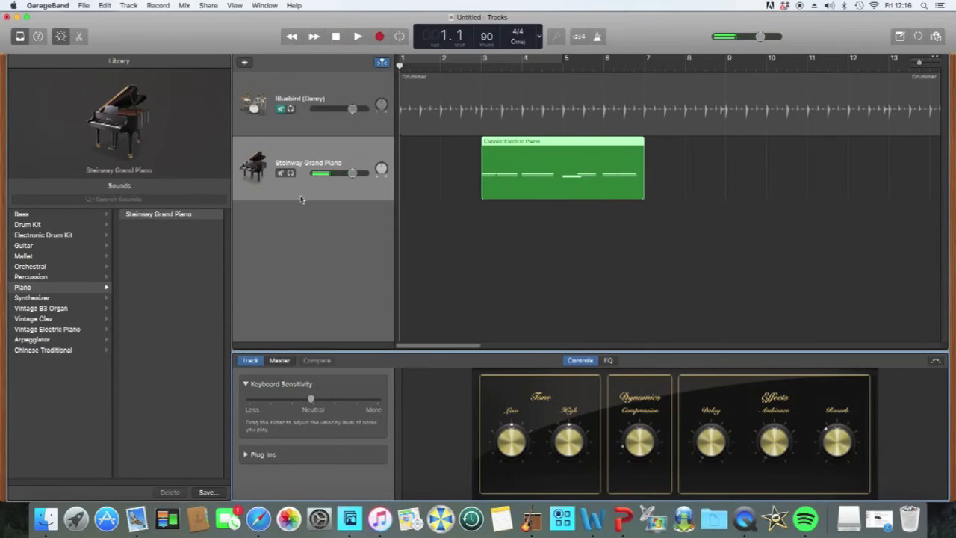
Restore the Classic Electric Piano sound, unmute the drum track, and switch the metronome back on.
left_click(62, 330)
left_click(160, 215)
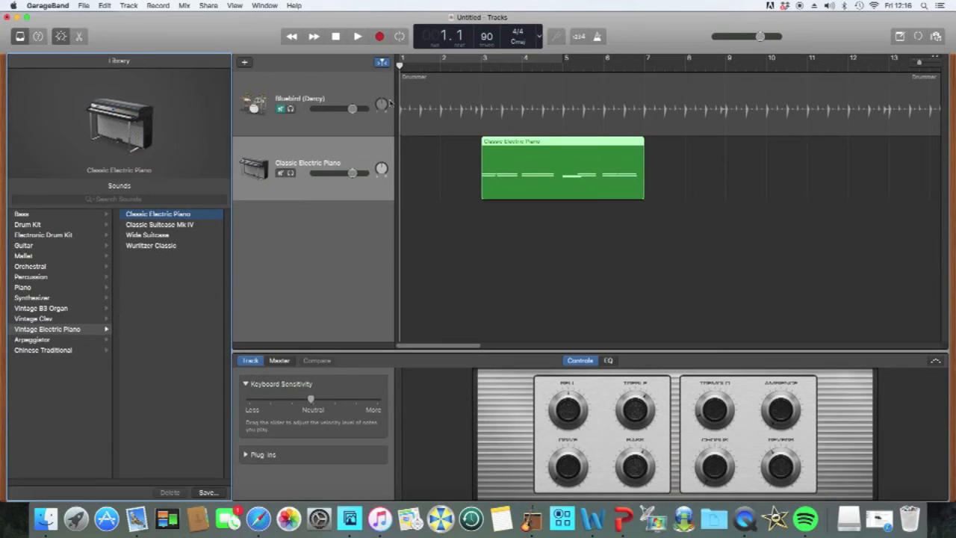
left_click(281, 109)
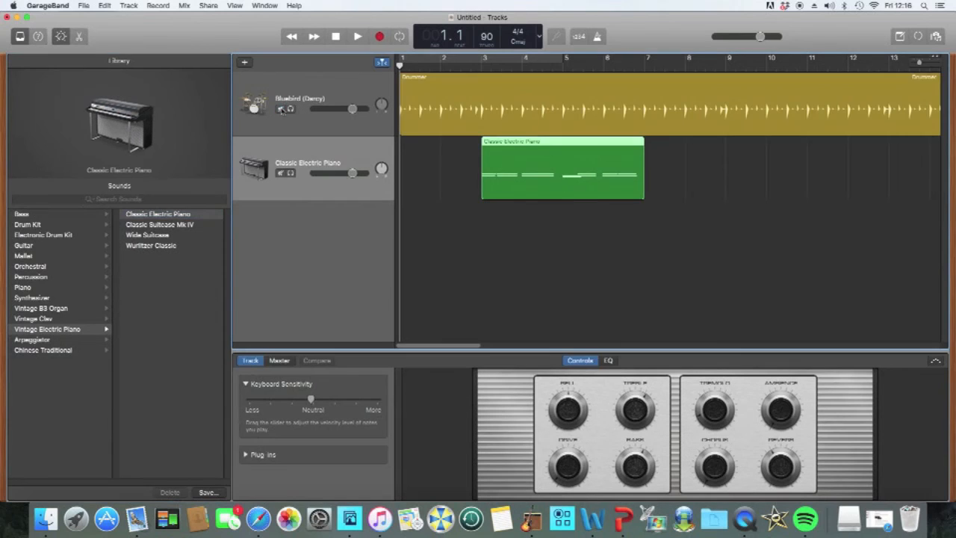
left_click(598, 36)
Add a guitar or bass audio track using Input 1, with instrument monitoring while playing and recording.
left_click(245, 63)
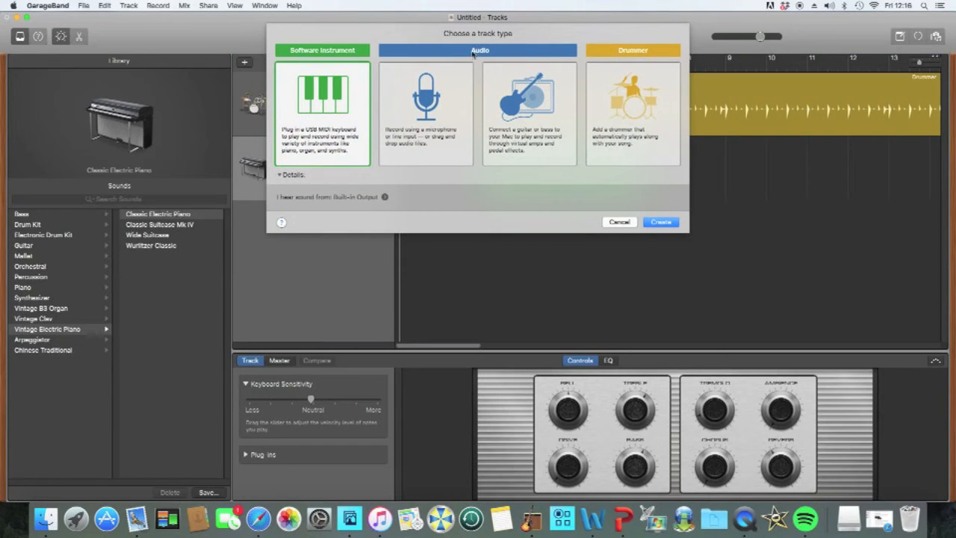
left_click(509, 114)
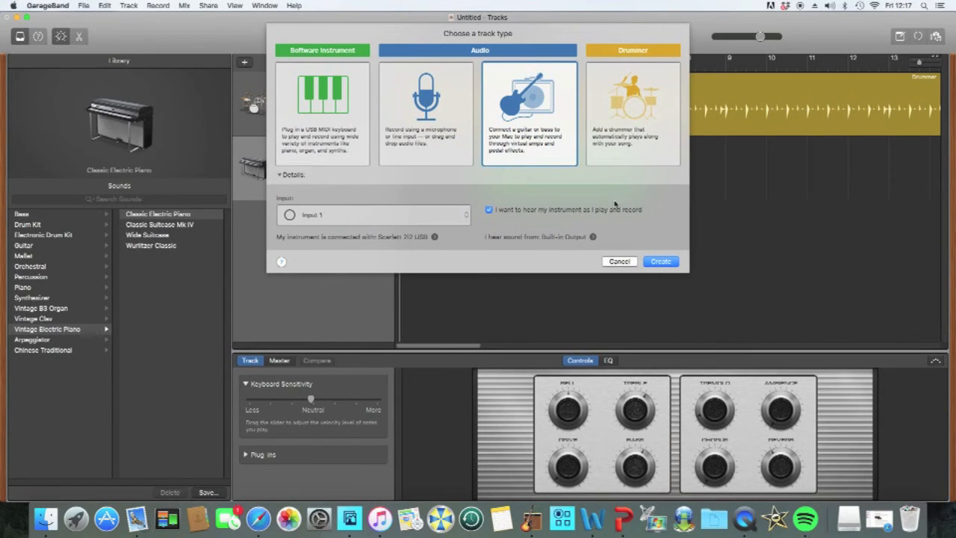
left_click(661, 261)
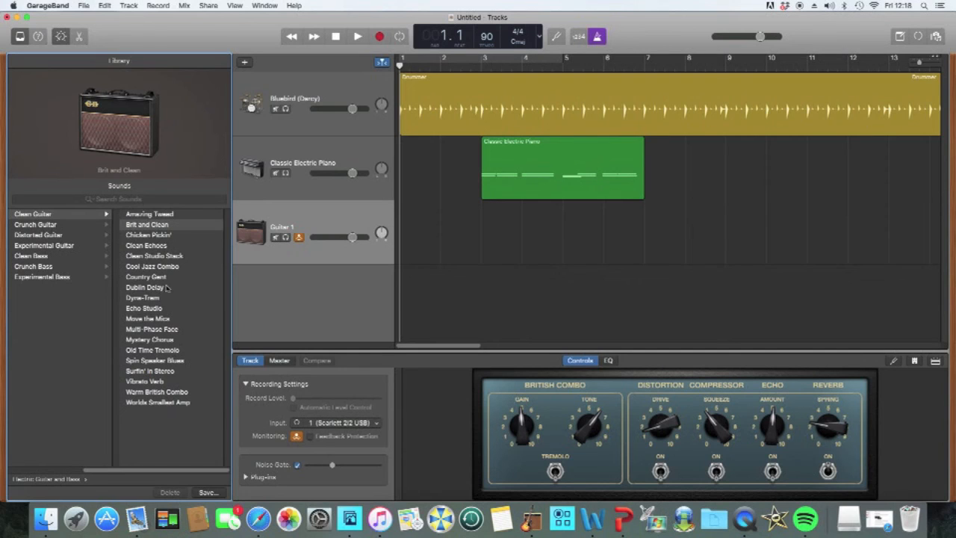
Try the Clean Guitar sounds Amazing Tweed, Country Gent, Echo Studio, Mystery Chorus and Spin Speaker Blues on the guitar track.
left_click(165, 215)
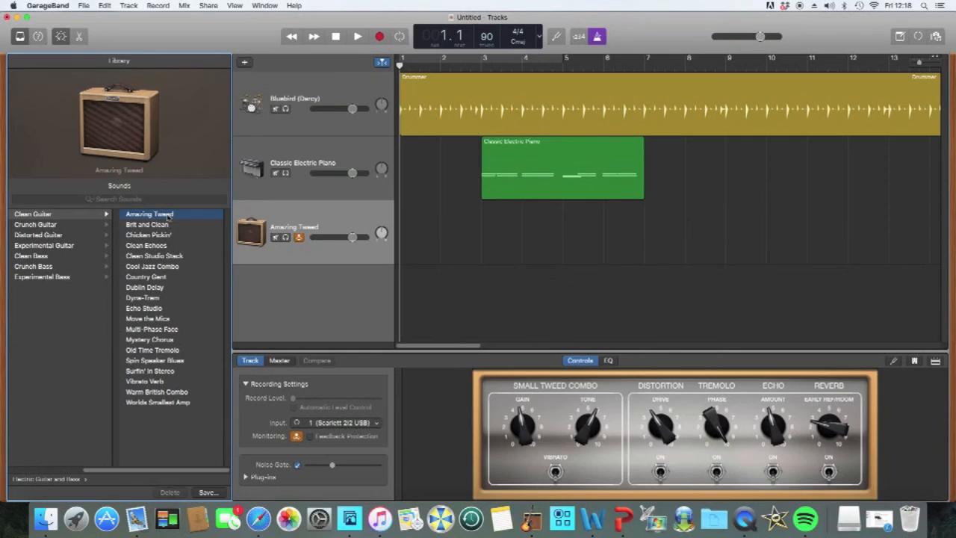
left_click(165, 277)
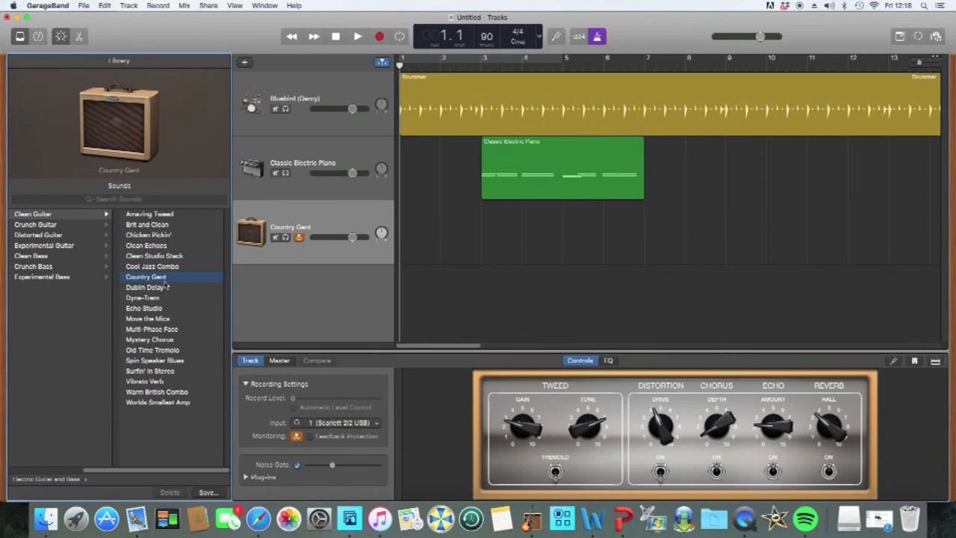
left_click(156, 309)
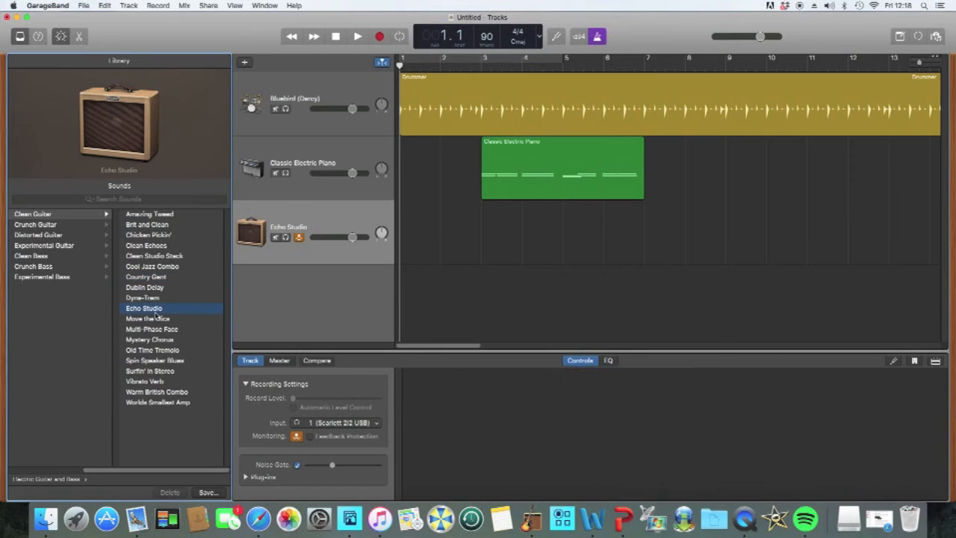
left_click(165, 339)
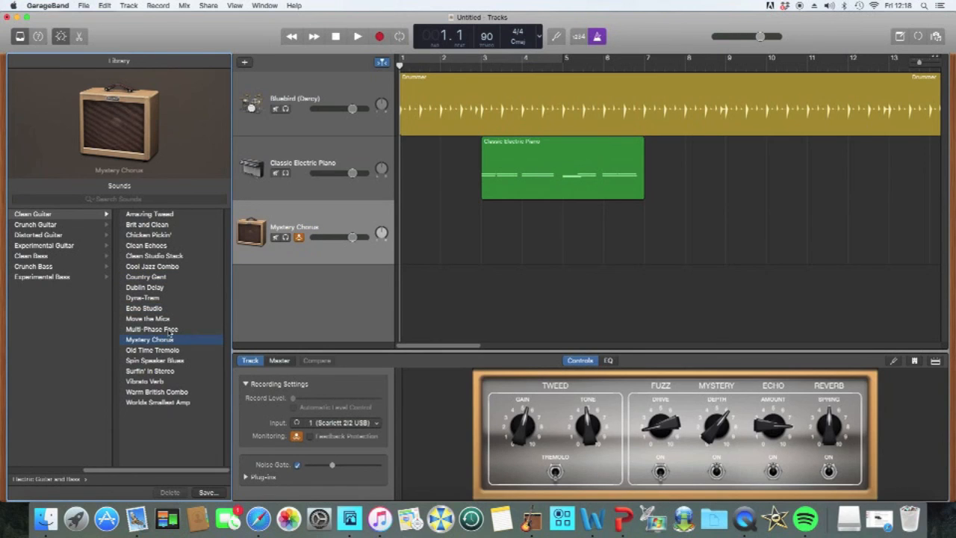
left_click(168, 361)
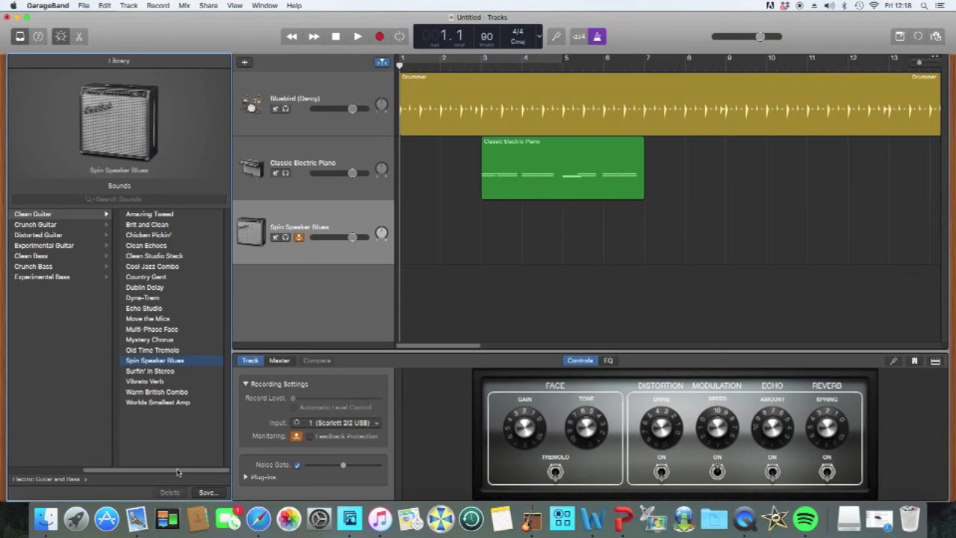
Browse the Acoustic Guitar and Electric Guitar and Bass sounds, and assign the Clean Guitar sound Vibrato Verb to the guitar track.
left_click_drag(177, 472, 170, 474)
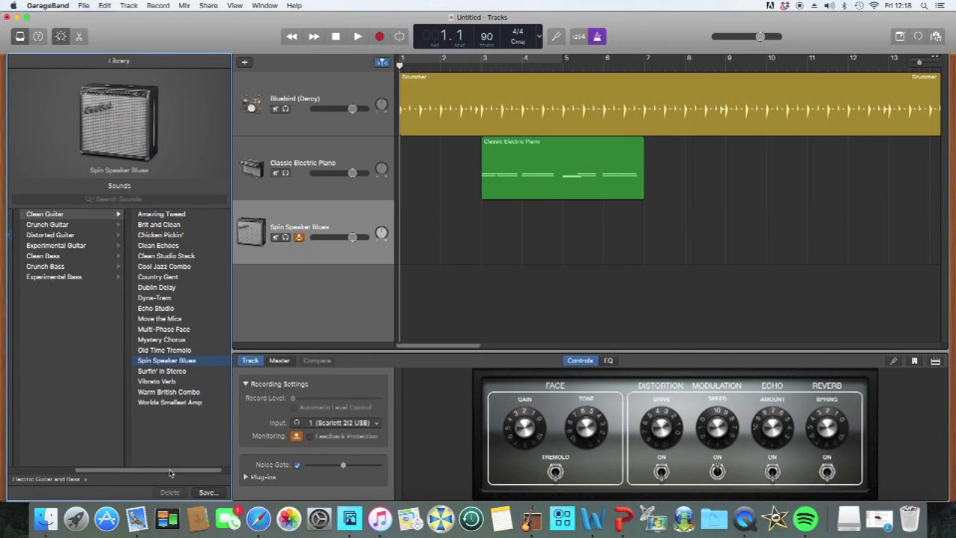
left_click_drag(170, 473, 105, 474)
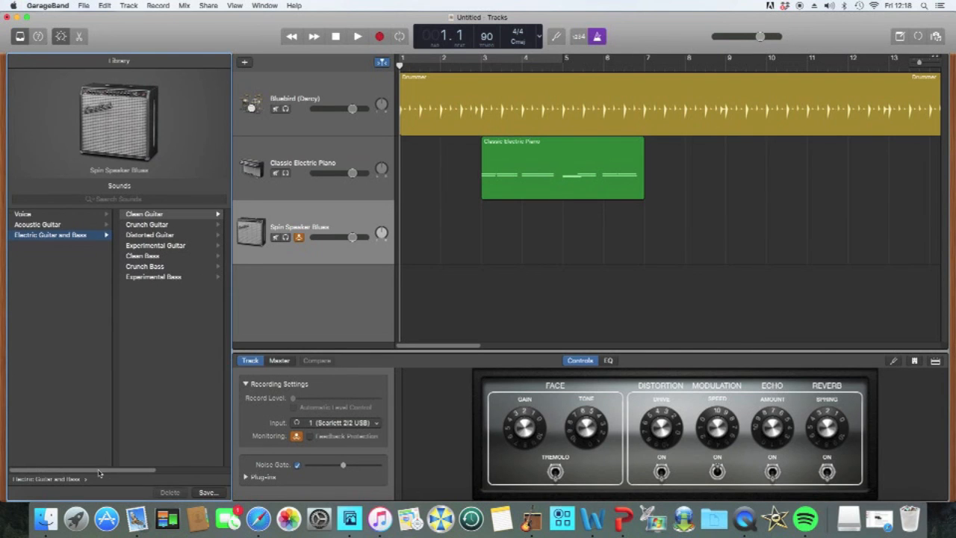
left_click(57, 226)
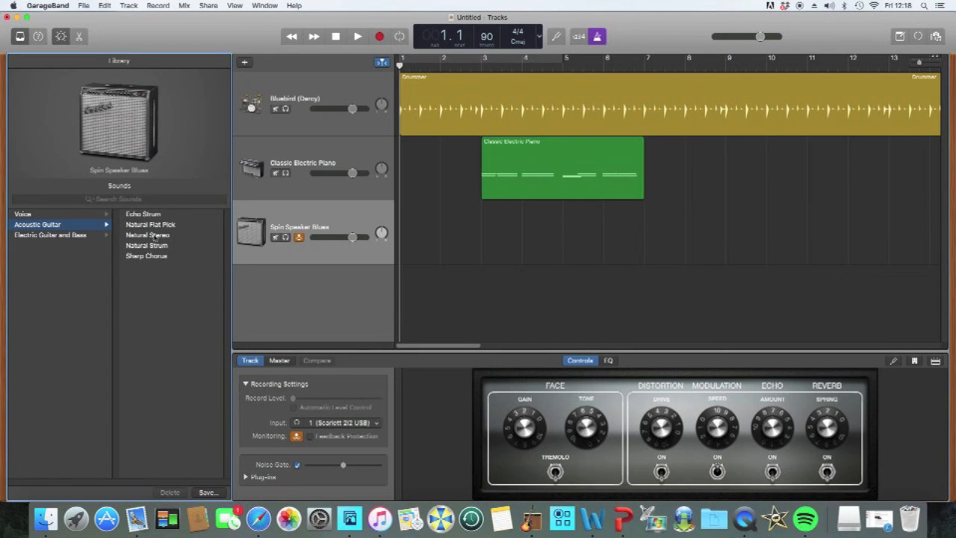
left_click(65, 236)
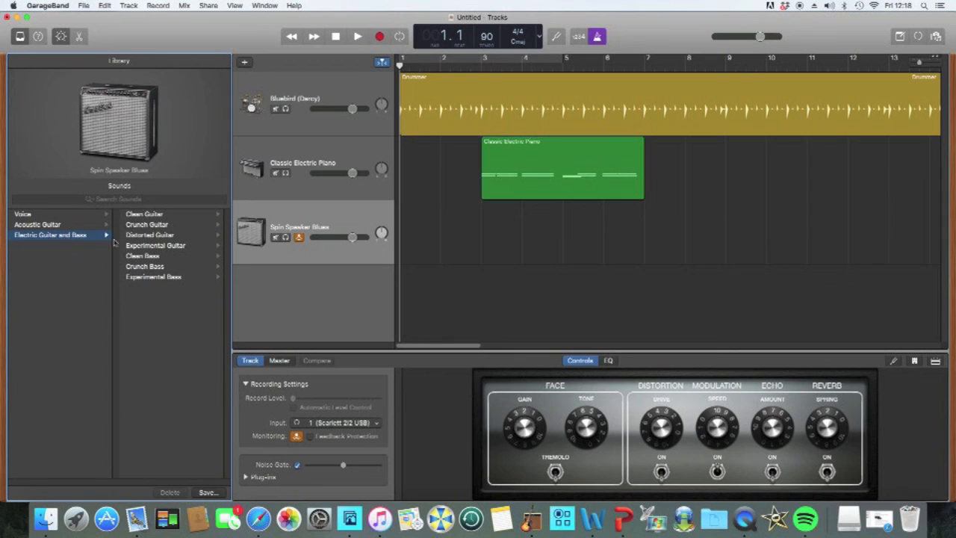
left_click(166, 216)
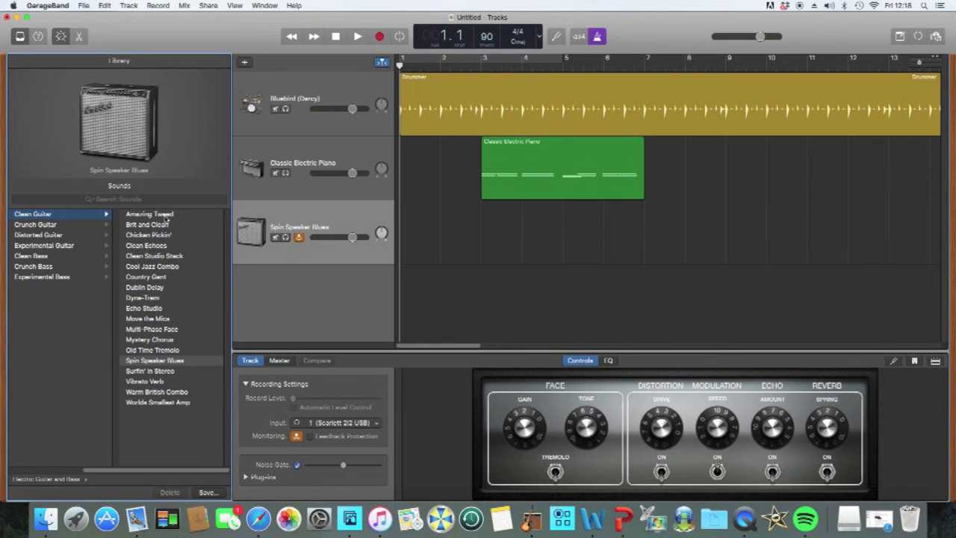
left_click(168, 381)
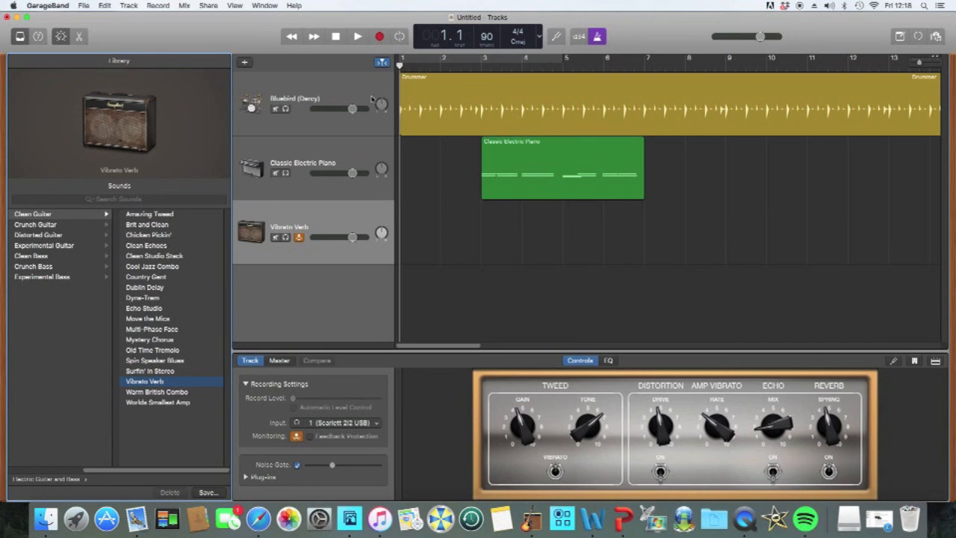
Record a guitar part on the Vibrato Verb track from bar 1 to bar 8, with the drum track left unmuted.
left_click(275, 109)
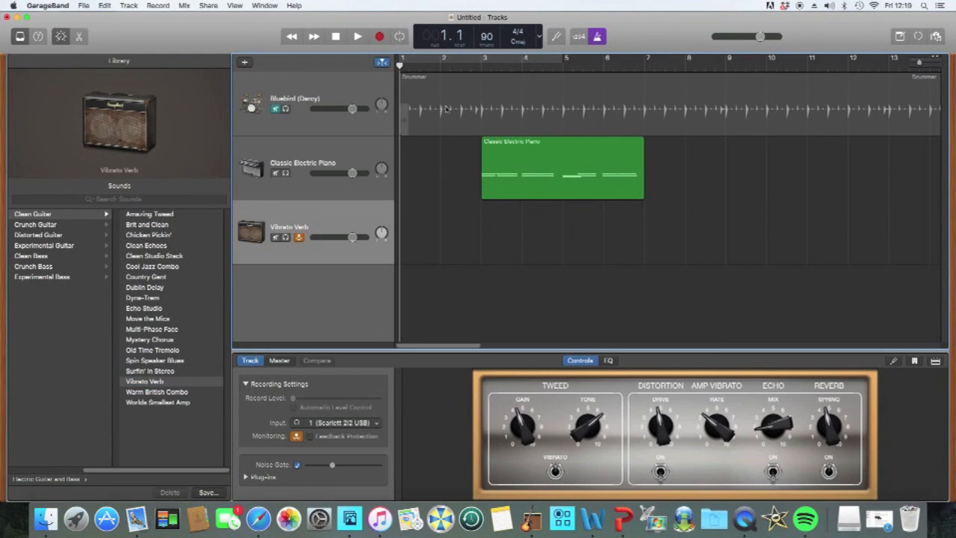
left_click(276, 109)
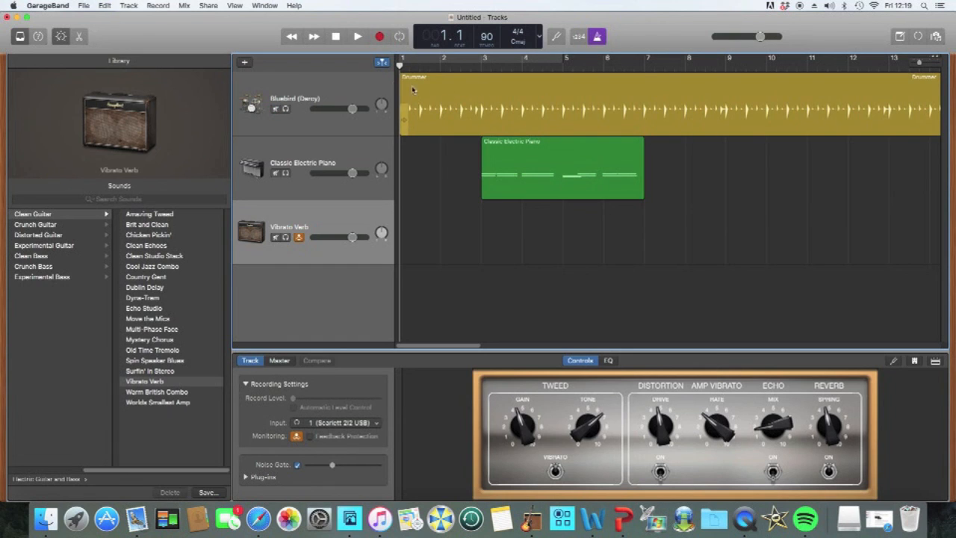
left_click(378, 37)
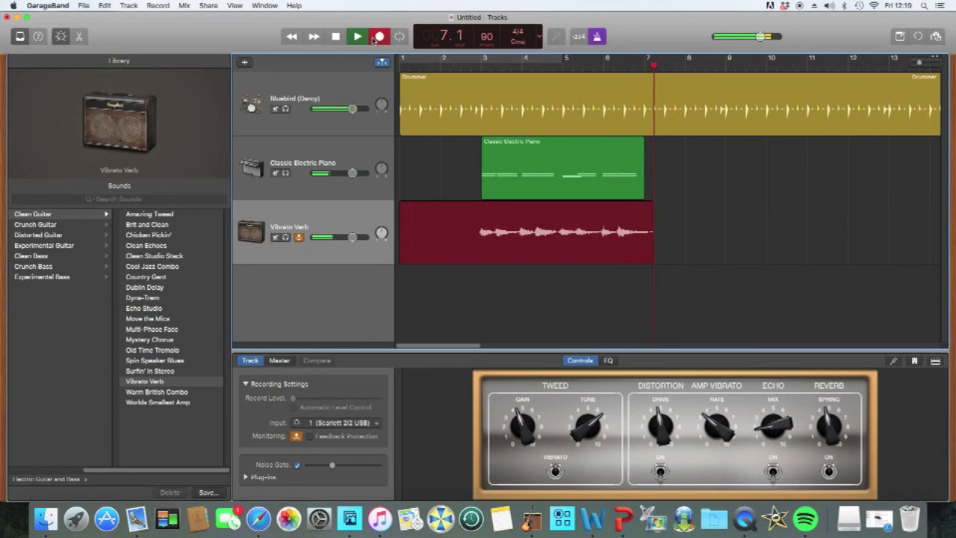
left_click(335, 36)
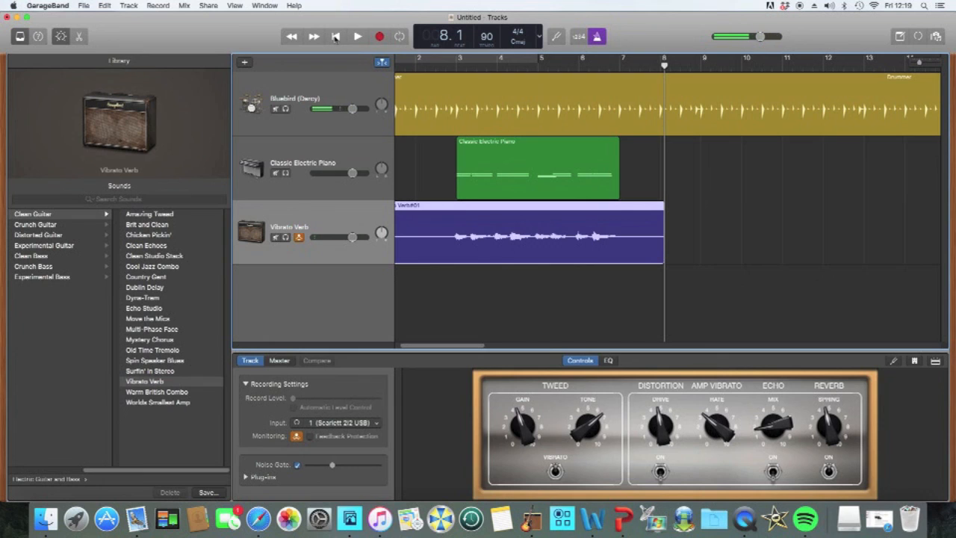
Play back the guitar recording with the drums and piano from the start of the project.
left_click(335, 36)
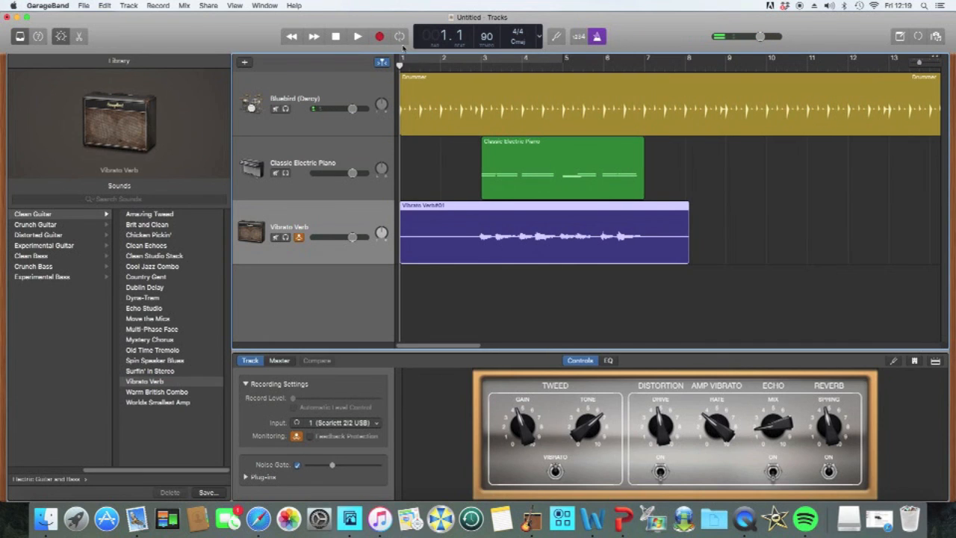
left_click(361, 39)
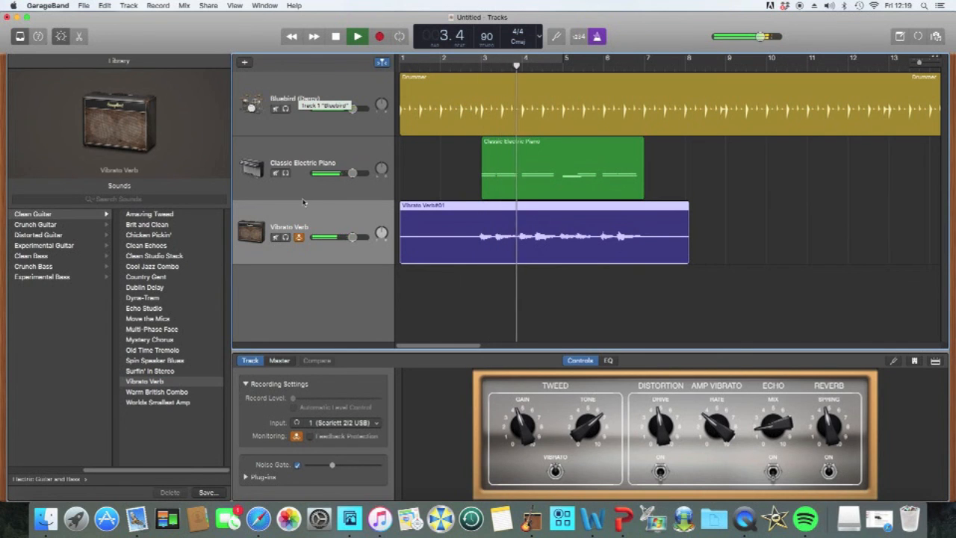
left_click(336, 36)
Lower the Vibrato Verb track's volume and play the mix from just before bar 3 to near bar 8.
left_click_drag(352, 238, 337, 237)
left_click_drag(560, 65, 474, 67)
left_click(356, 36)
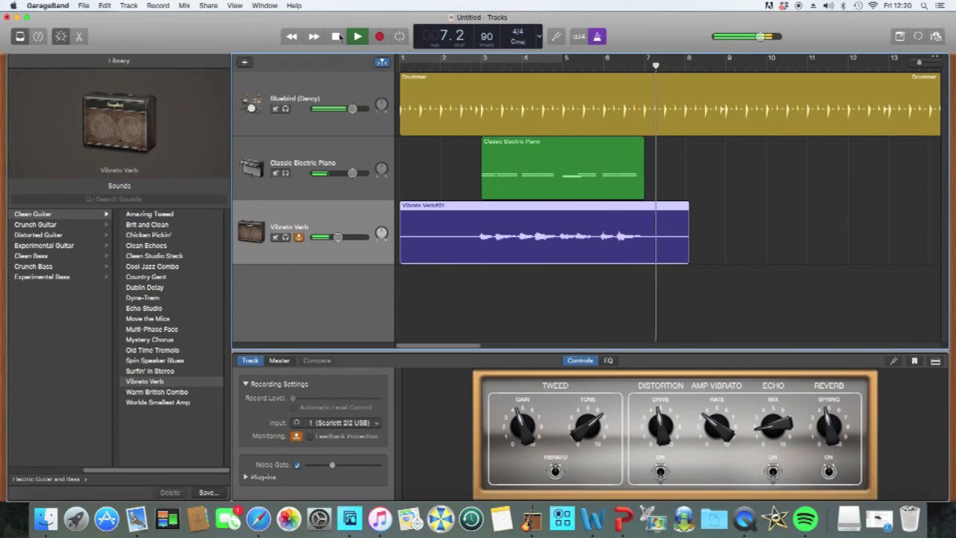
left_click(338, 36)
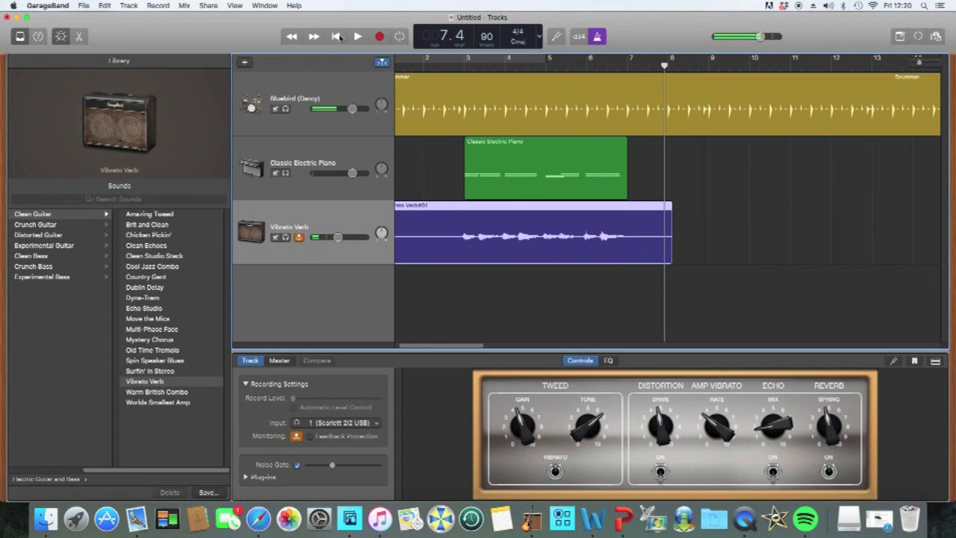